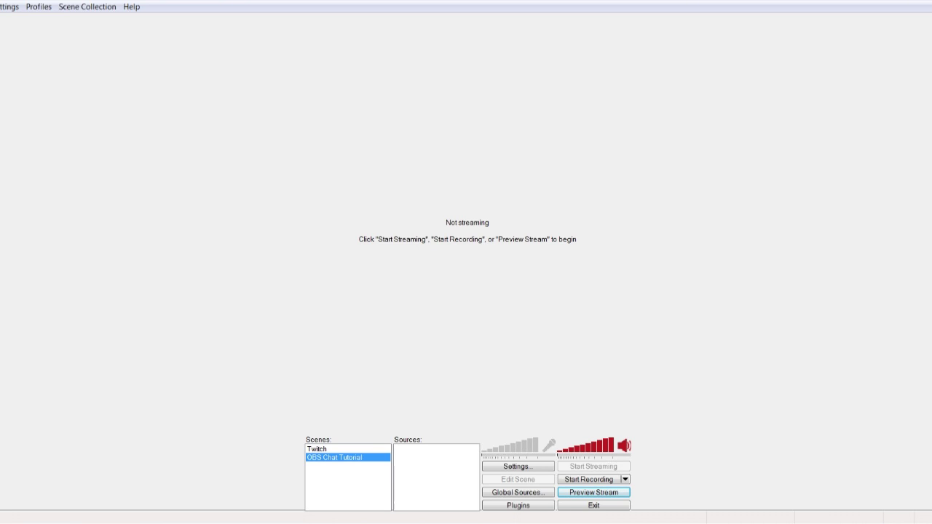
Step: Add a Game Capture source for Rocket League with the default name to the OBS Chat Tutorial scene and start the stream preview
{"action": "right_click", "coordinate": [403, 451]}
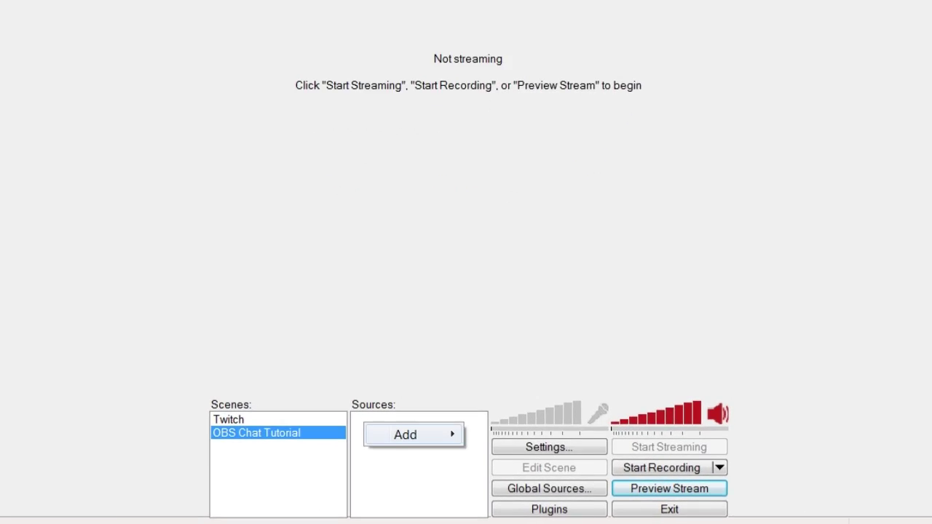
{"action": "mouse_move", "coordinate": [428, 459]}
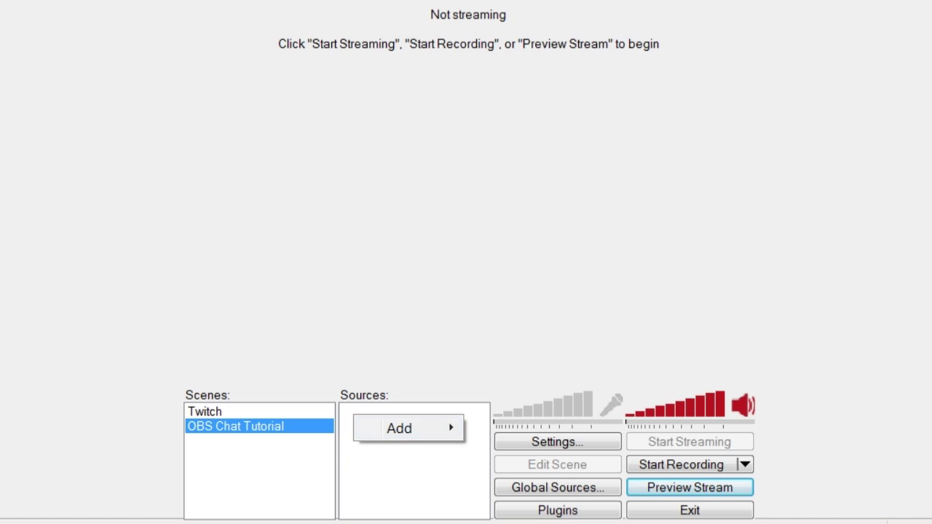
{"action": "mouse_move", "coordinate": [407, 428]}
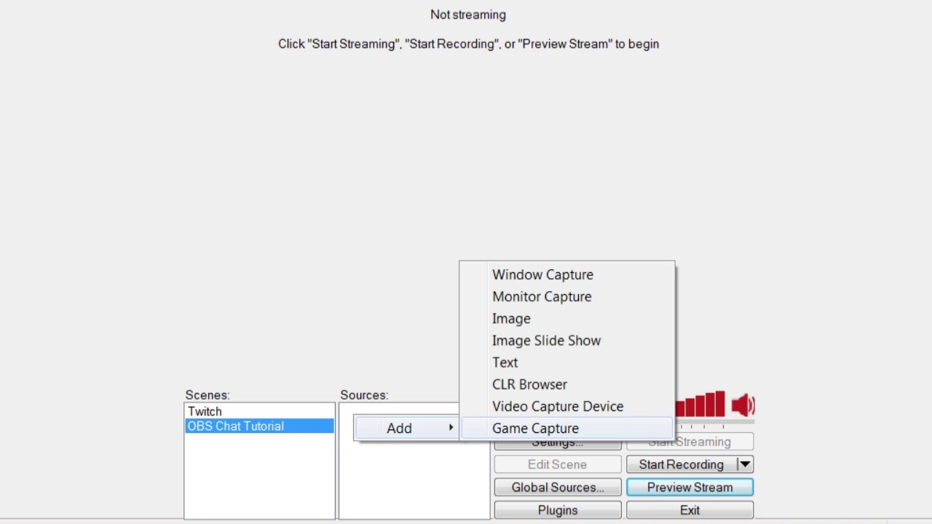
{"action": "left_click", "coordinate": [535, 428]}
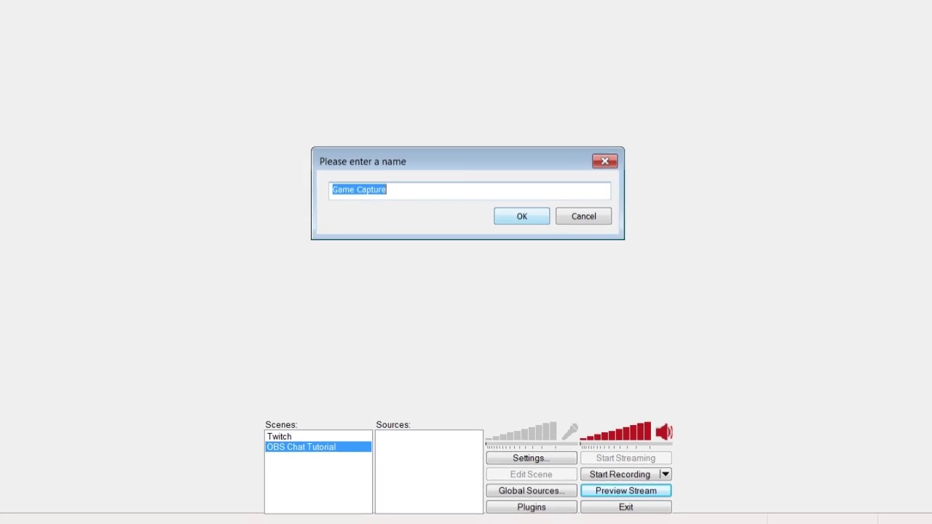
{"action": "key", "text": "Return"}
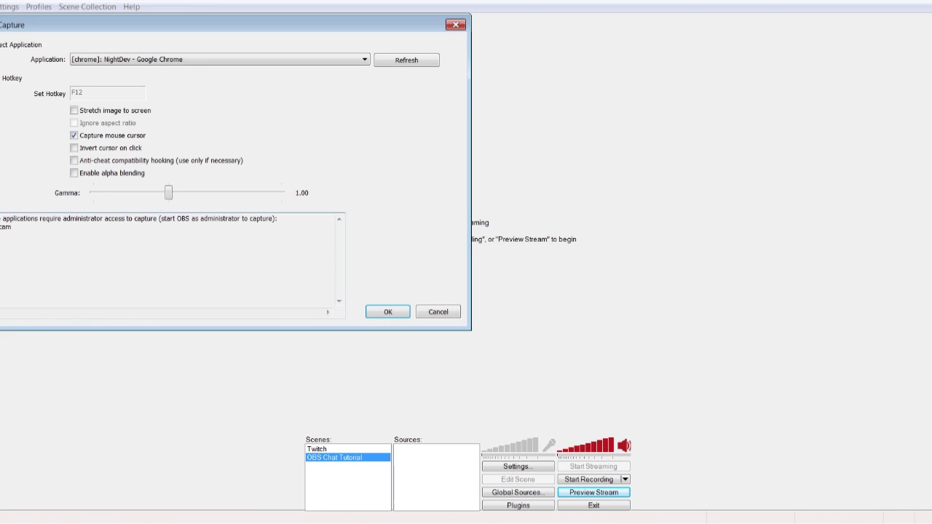
{"action": "left_click", "coordinate": [220, 60]}
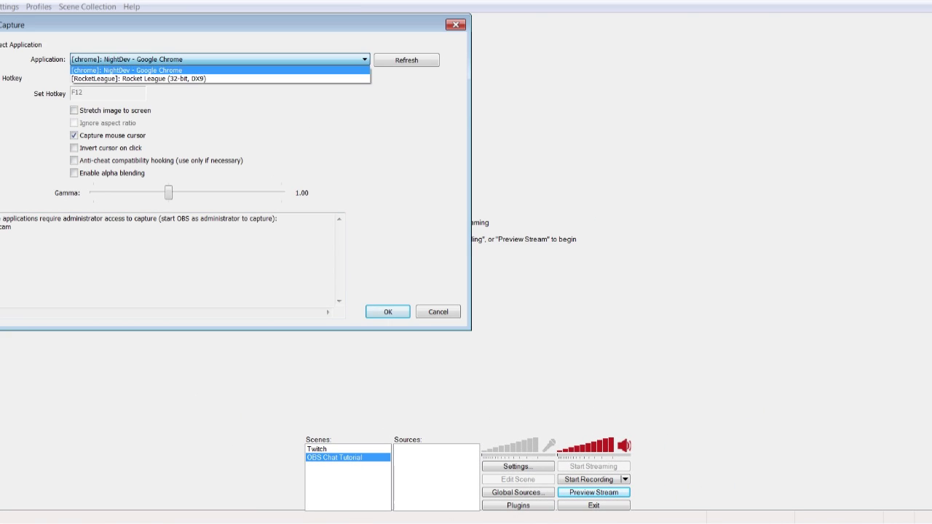
{"action": "left_click", "coordinate": [219, 77]}
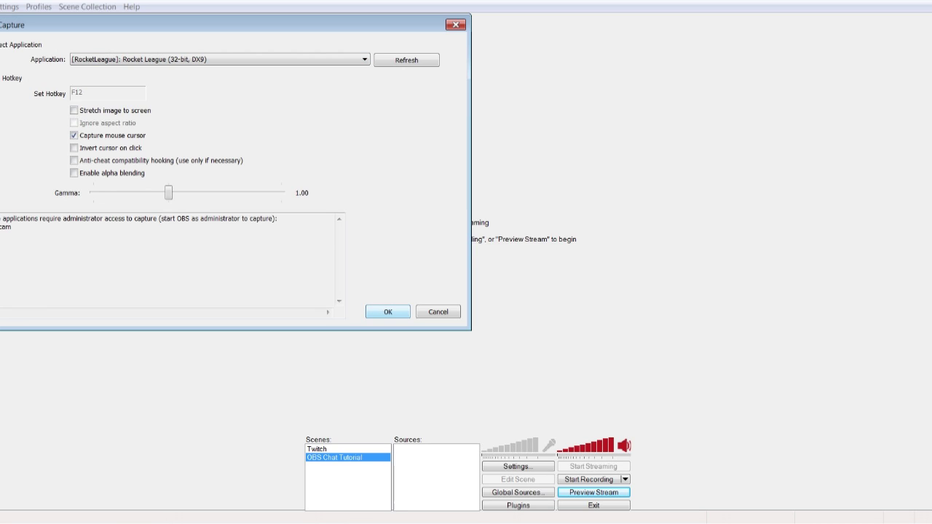
{"action": "key", "text": "Return"}
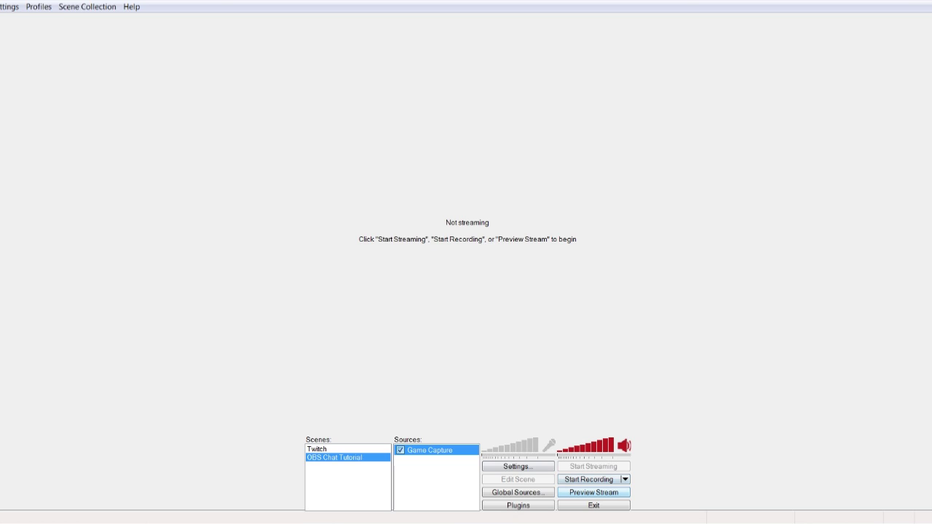
{"action": "left_click", "coordinate": [593, 493]}
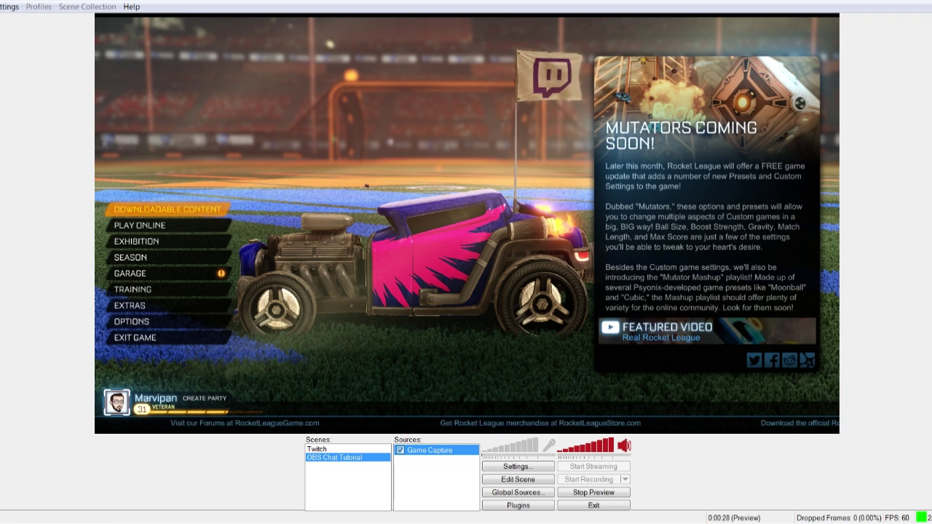
Step: Add an Image source with the default name, using the "New red bo…" webcam frame file from the Live Stream stuff folder
{"action": "right_click", "coordinate": [410, 458]}
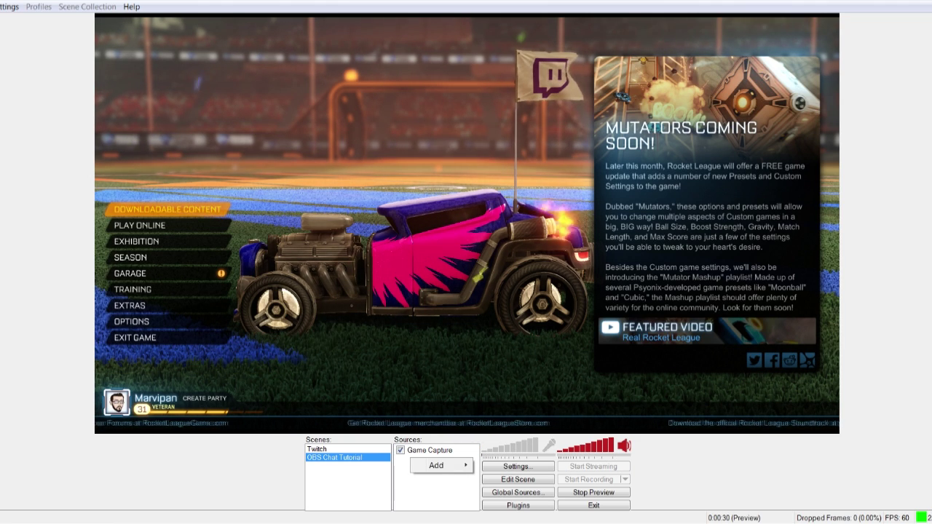
{"action": "mouse_move", "coordinate": [436, 465]}
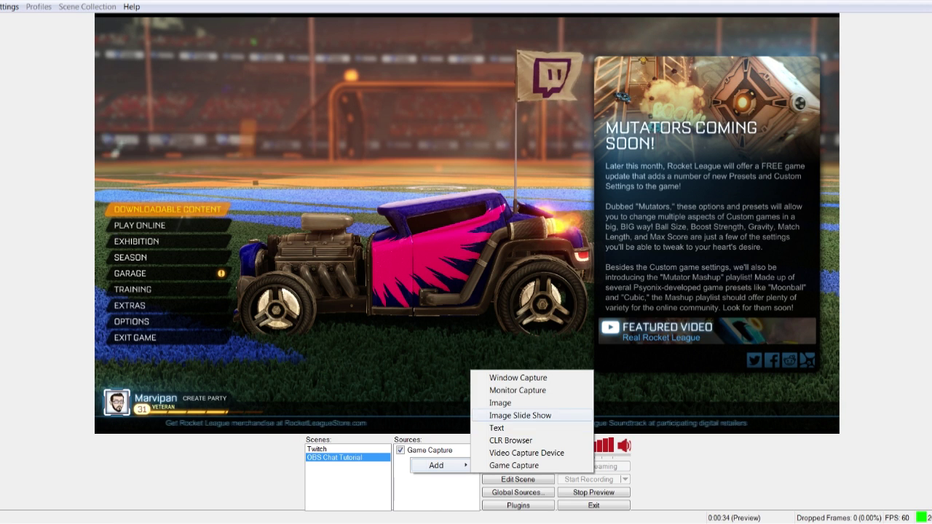
{"action": "left_click", "coordinate": [500, 403]}
{"action": "left_click", "coordinate": [510, 273]}
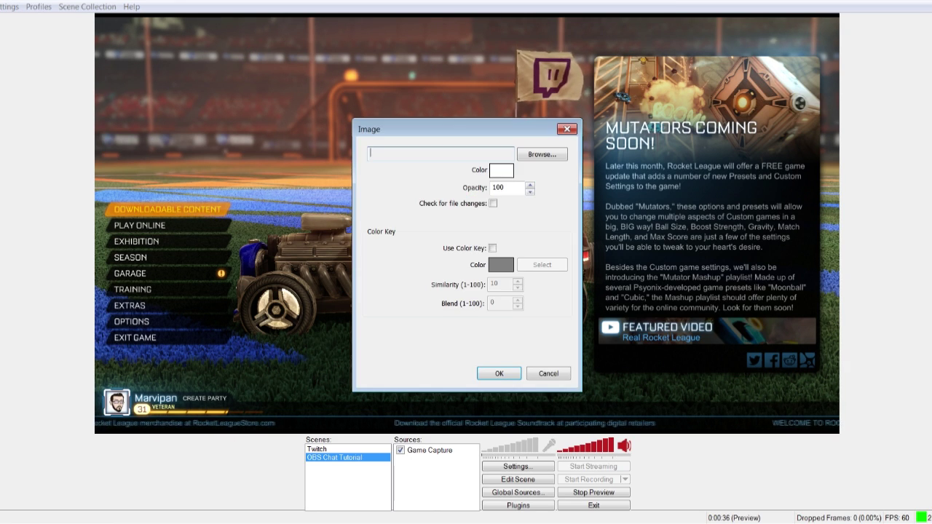
{"action": "left_click", "coordinate": [542, 153]}
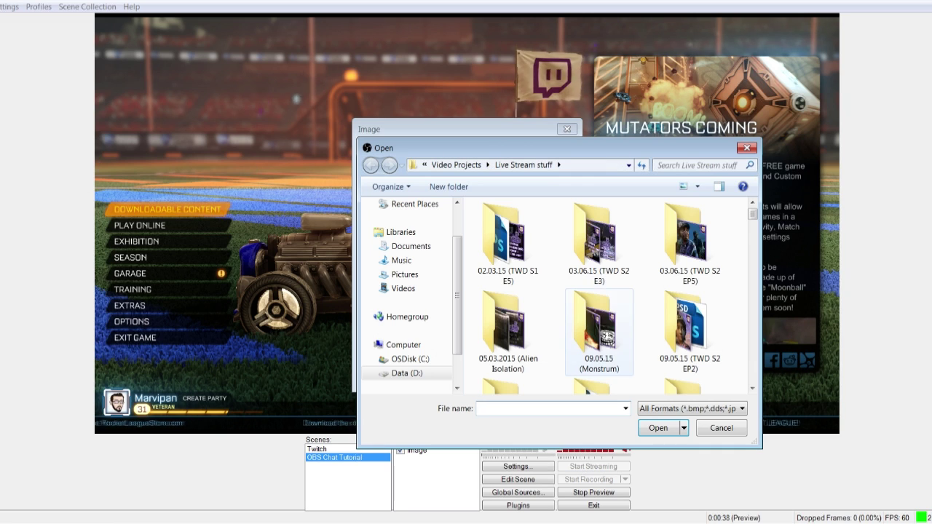
{"action": "scroll", "coordinate": [598, 291], "scroll_direction": "down", "scroll_amount": 3}
{"action": "scroll", "coordinate": [598, 284], "scroll_direction": "down", "scroll_amount": 6}
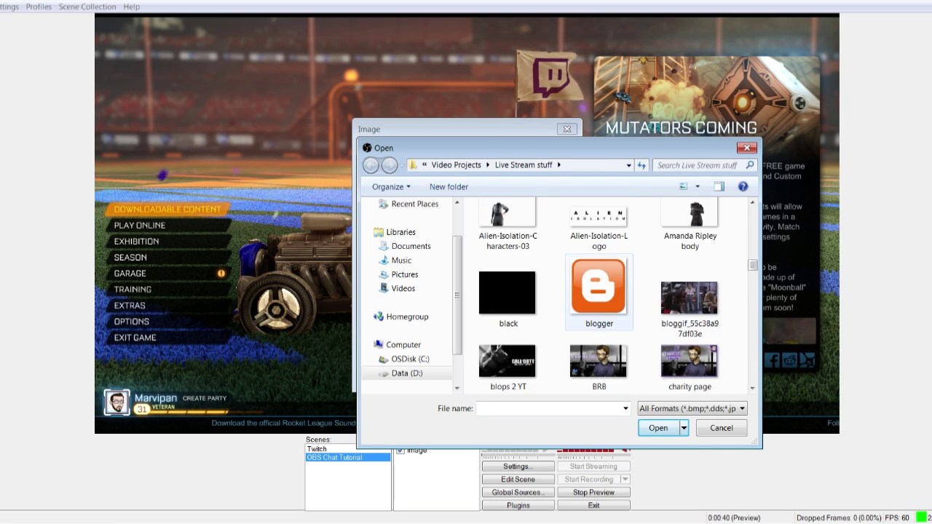
{"action": "scroll", "coordinate": [599, 291], "scroll_direction": "down", "scroll_amount": 8}
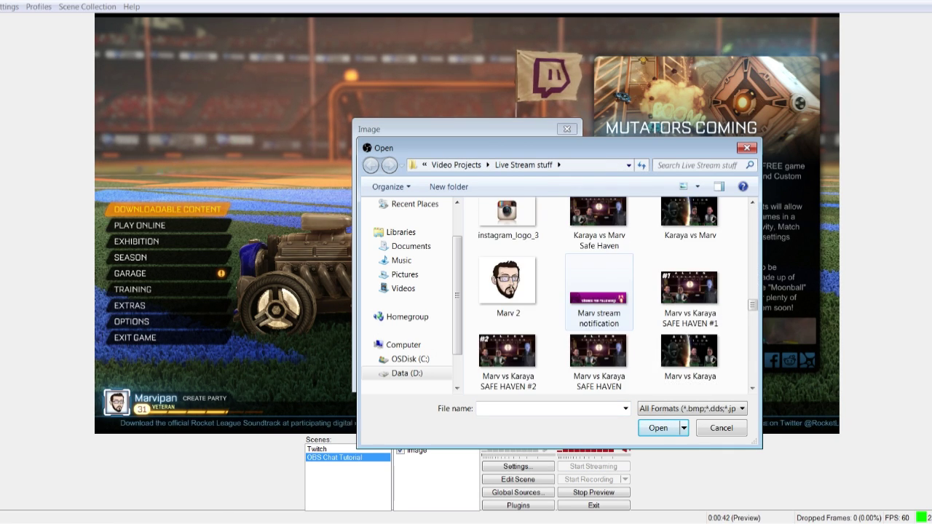
{"action": "double_click", "coordinate": [600, 226]}
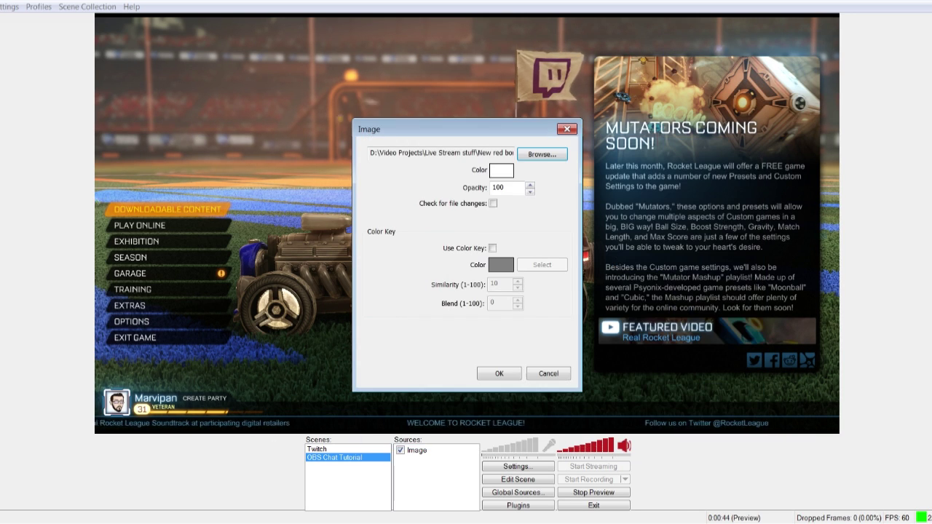
{"action": "left_click", "coordinate": [499, 373]}
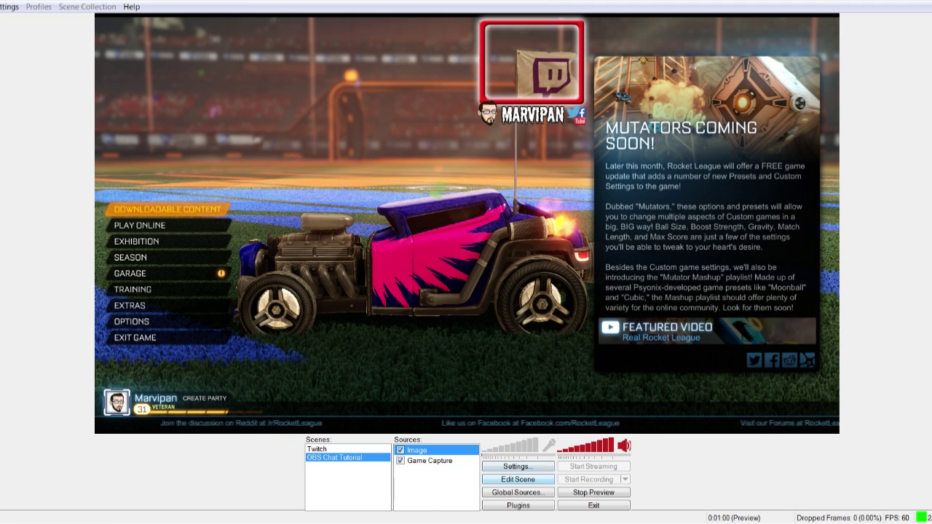
Step: Enlarge the overlay image in the scene so that it fills the entire preview area
{"action": "left_click", "coordinate": [517, 479]}
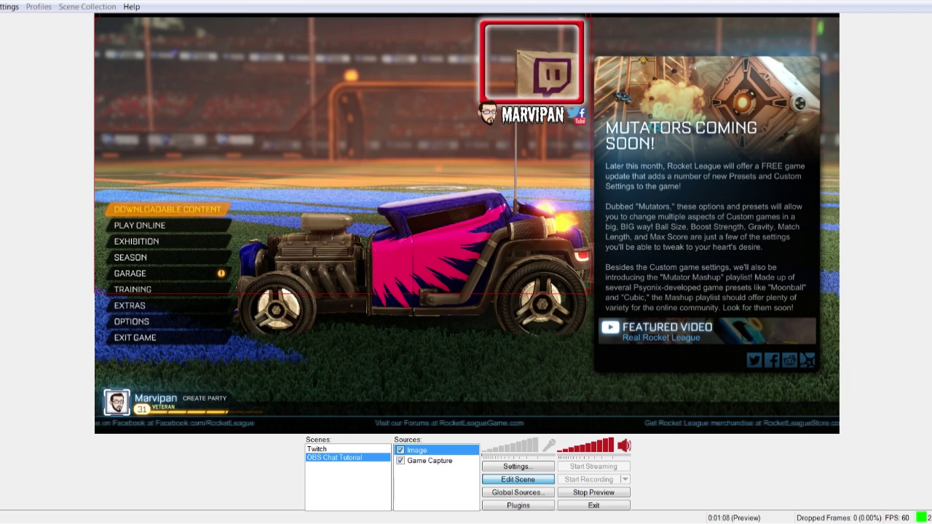
{"action": "left_click_drag", "start_coordinate": [589, 295], "coordinate": [837, 433]}
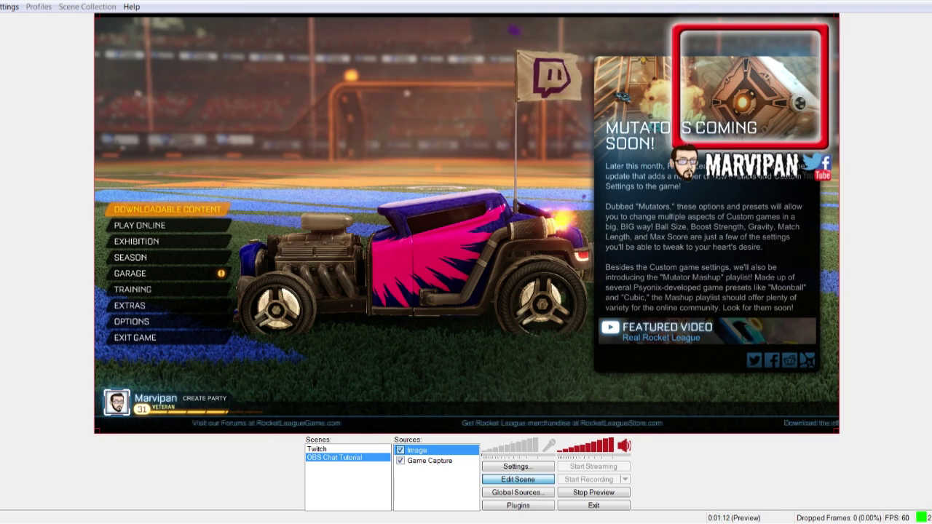
{"action": "left_click", "coordinate": [518, 480]}
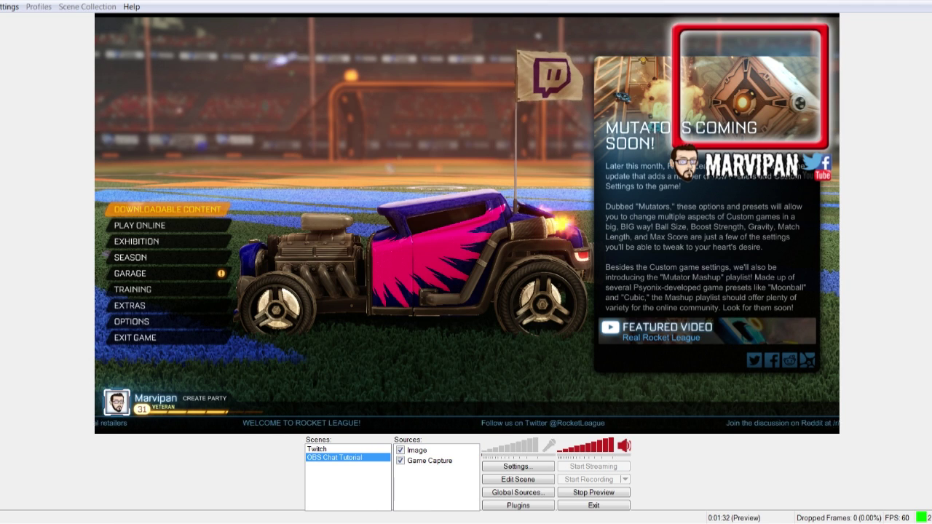
Step: Add a Video Capture Device source named Webcam to the scene
{"action": "right_click", "coordinate": [417, 476]}
{"action": "mouse_move", "coordinate": [444, 482]}
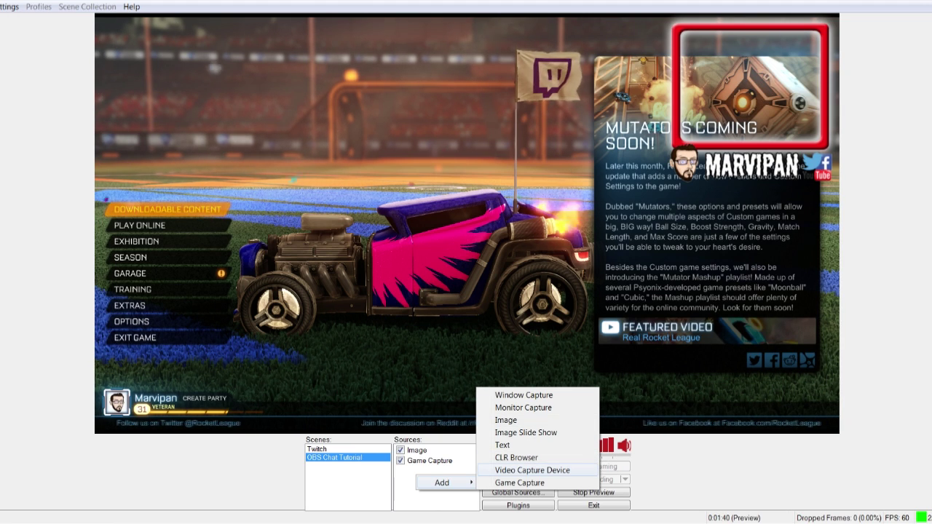
{"action": "left_click", "coordinate": [532, 470]}
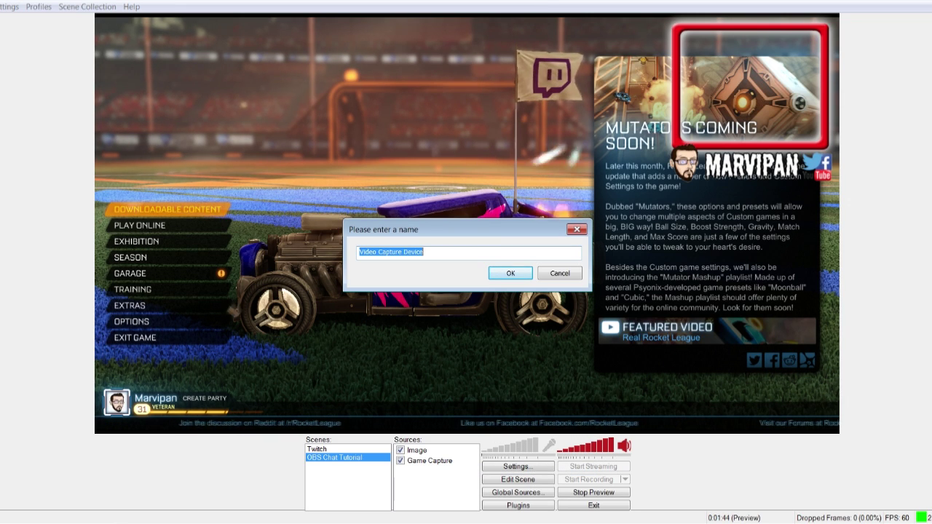
{"action": "type", "text": "Webcam"}
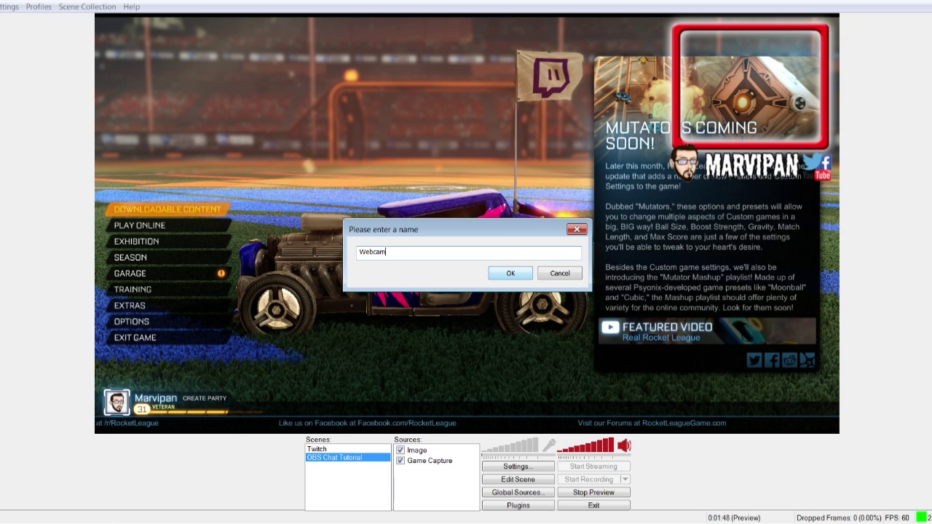
{"action": "key", "text": "Return"}
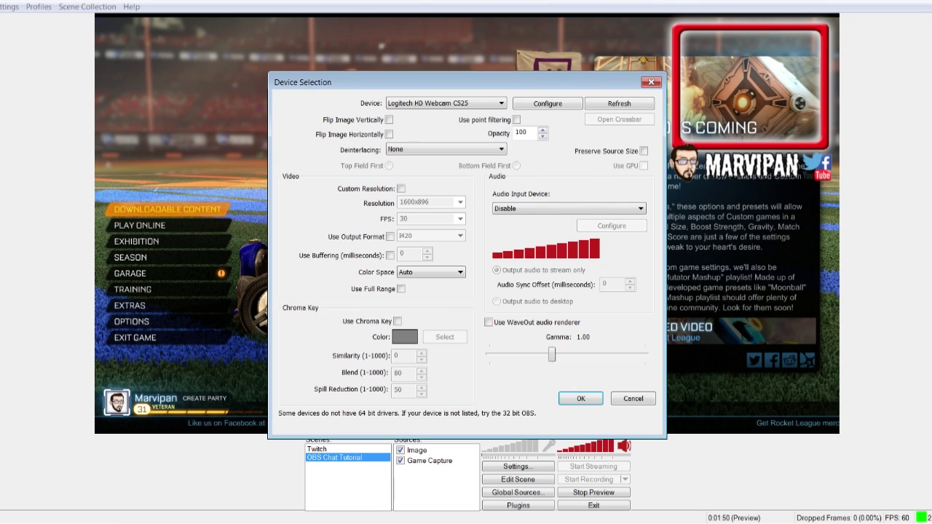
Step: Keep Logitech HD Webcam C525 as the device and give it a custom resolution of 1280x960
{"action": "left_click", "coordinate": [480, 104]}
{"action": "left_click", "coordinate": [481, 103]}
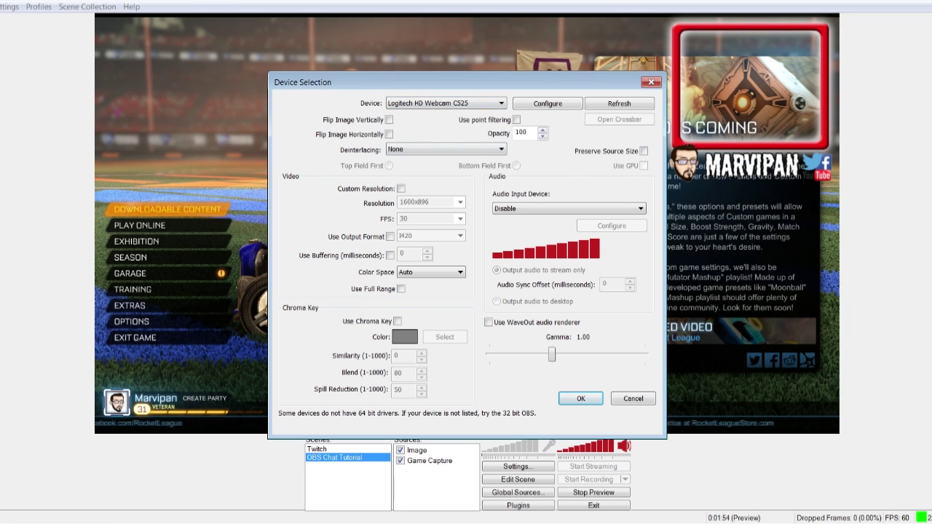
{"action": "left_click", "coordinate": [401, 188]}
{"action": "left_click", "coordinate": [460, 202]}
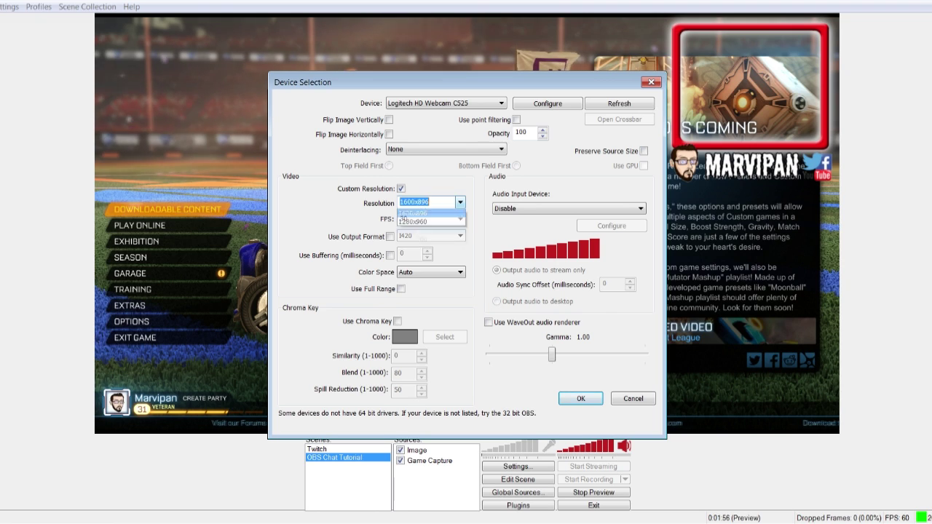
{"action": "key", "text": "Down"}
{"action": "key", "text": "Down"}
{"action": "key", "text": "Down"}
{"action": "key", "text": "Down"}
{"action": "key", "text": "Down"}
{"action": "key", "text": "Down"}
{"action": "key", "text": "Down"}
{"action": "key", "text": "Down"}
{"action": "key", "text": "Down"}
{"action": "key", "text": "Down"}
{"action": "key", "text": "Down"}
{"action": "key", "text": "Down"}
{"action": "key", "text": "Down"}
{"action": "key", "text": "Down"}
{"action": "key", "text": "Down"}
{"action": "key", "text": "Down"}
{"action": "key", "text": "Return"}
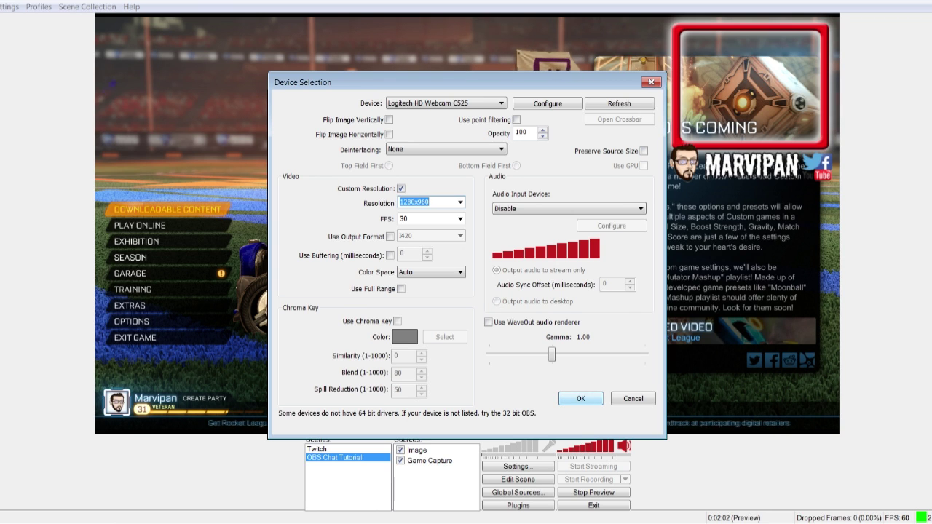
{"action": "left_click", "coordinate": [580, 398]}
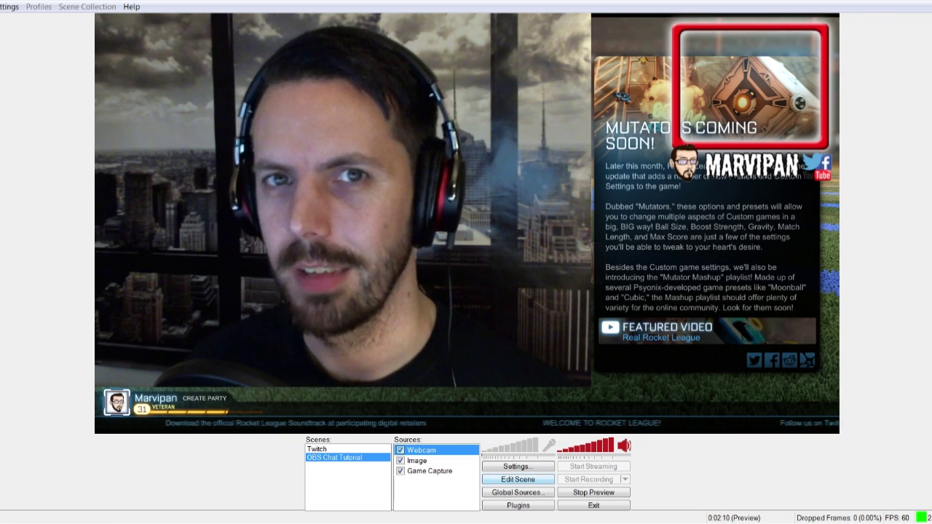
Step: Shrink the webcam picture and place it inside the red frame of the overlay image
{"action": "left_click", "coordinate": [518, 480]}
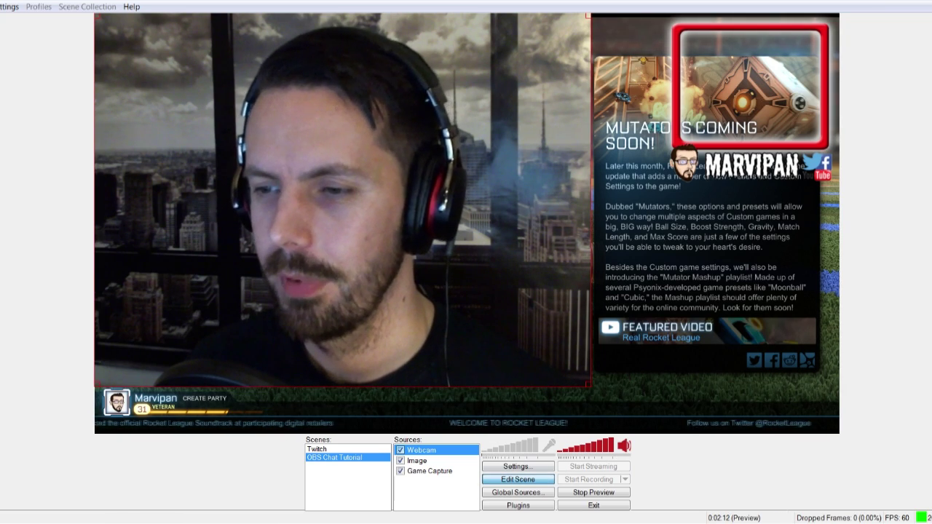
{"action": "left_click_drag", "start_coordinate": [588, 384], "coordinate": [241, 122]}
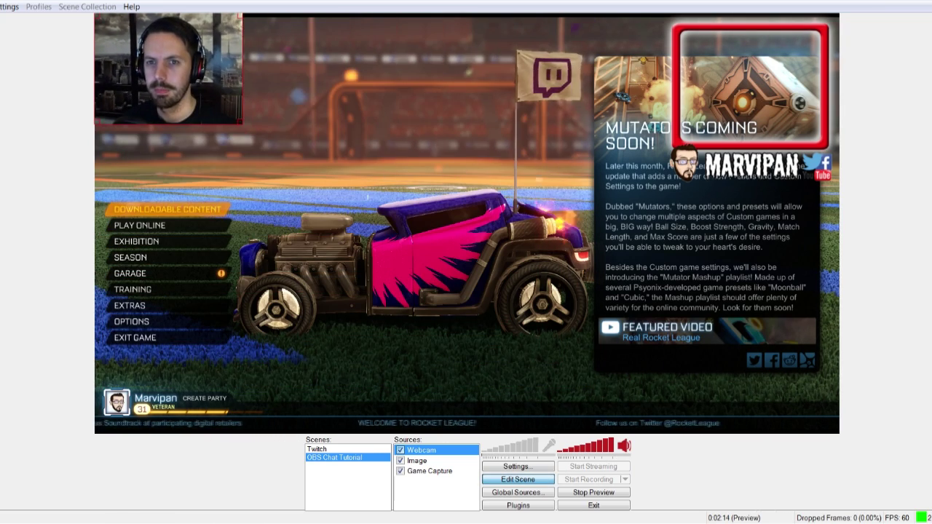
{"action": "left_click_drag", "start_coordinate": [168, 69], "coordinate": [750, 85]}
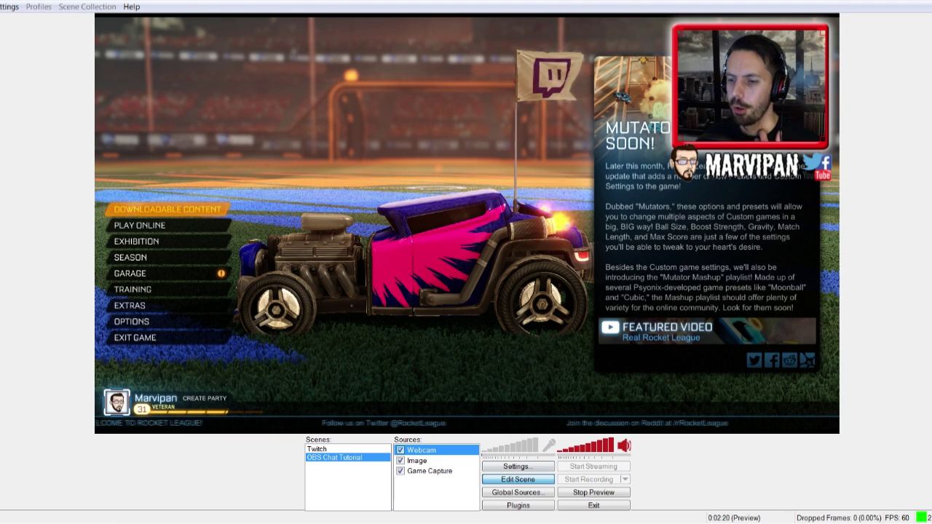
{"action": "left_click", "coordinate": [518, 480]}
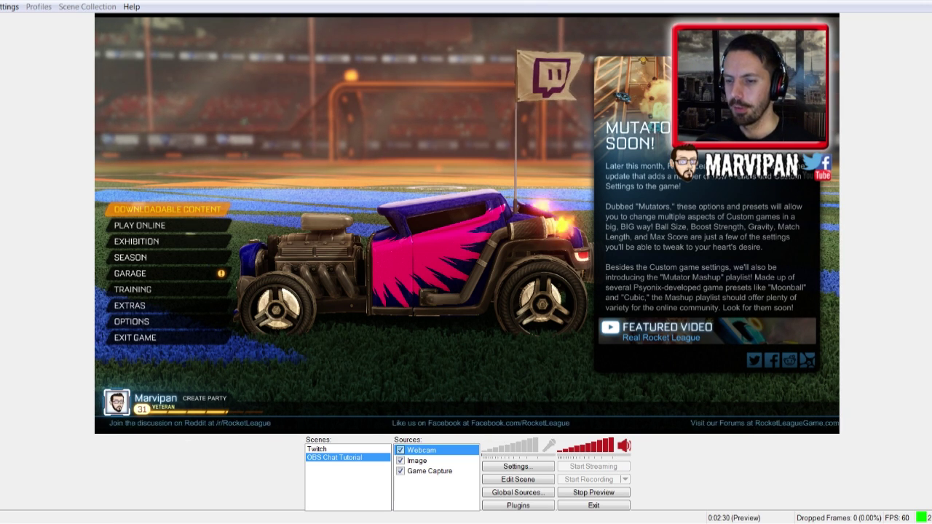
Step: Move the Webcam source one place down in the source order, behind the overlay image
{"action": "right_click", "coordinate": [429, 450]}
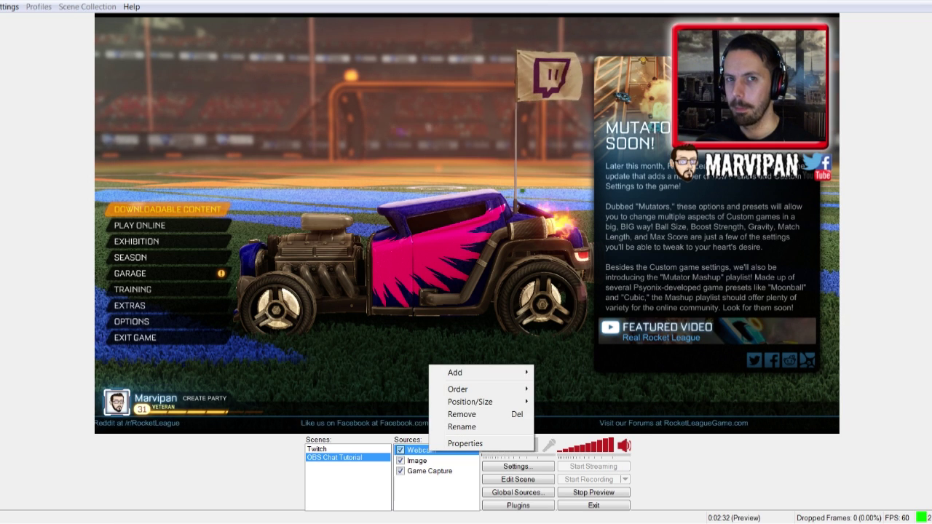
{"action": "mouse_move", "coordinate": [466, 390]}
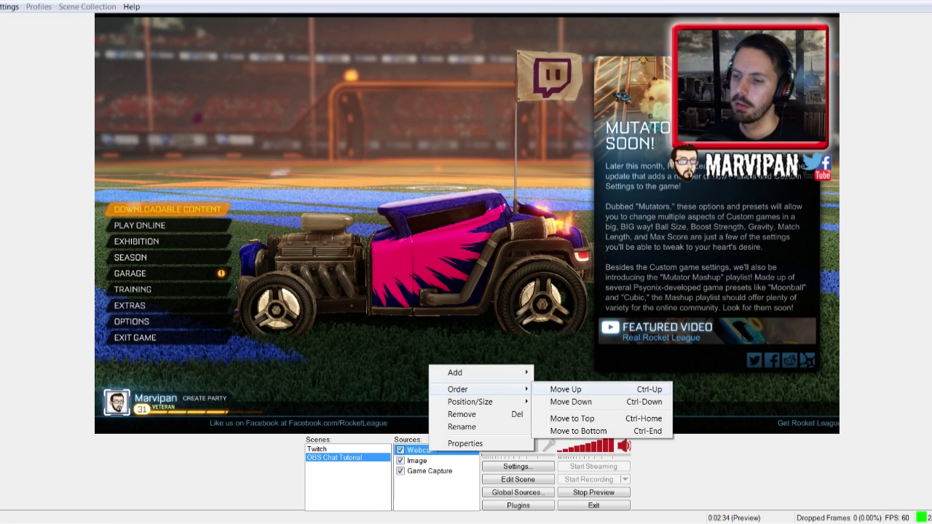
{"action": "left_click", "coordinate": [570, 402]}
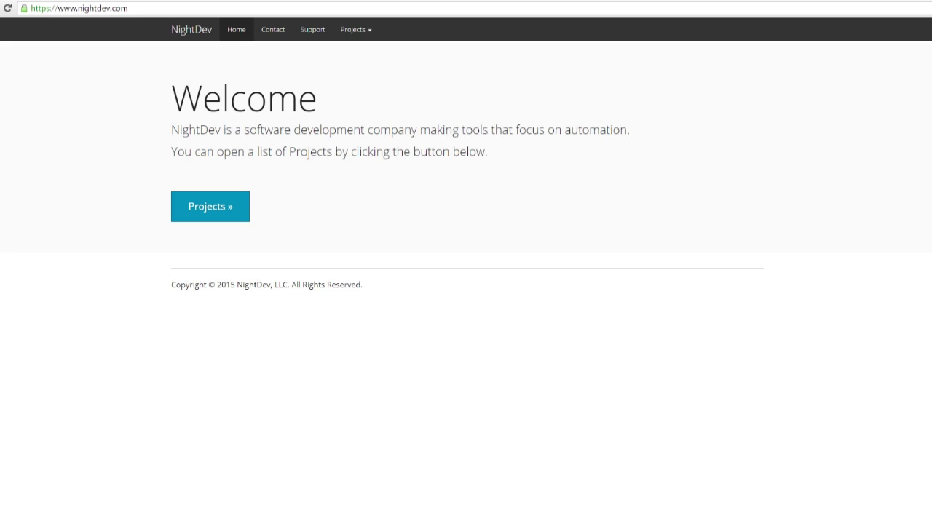
Step: On nightdev.com, open the KapChat page from the project list and start its installation guide for OBS
{"action": "left_click", "coordinate": [52, 8]}
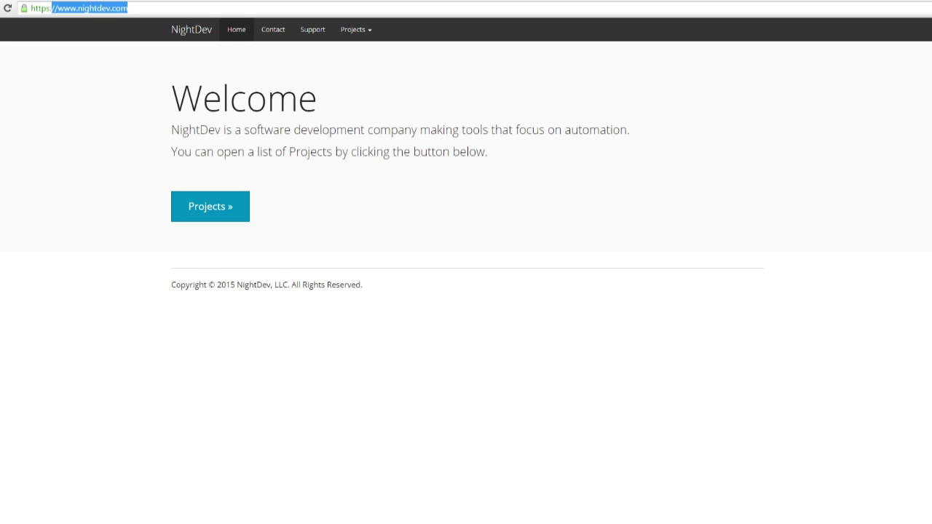
{"action": "left_click", "coordinate": [129, 8]}
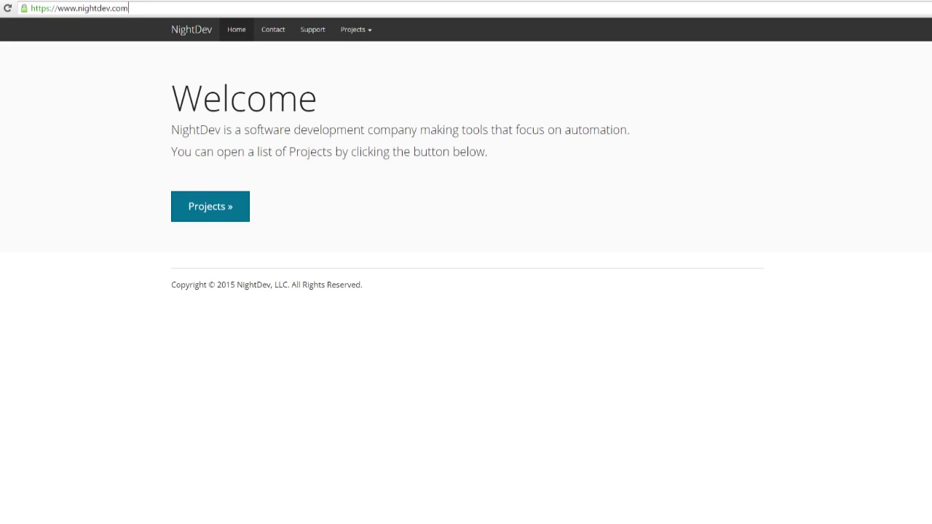
{"action": "left_click", "coordinate": [210, 206]}
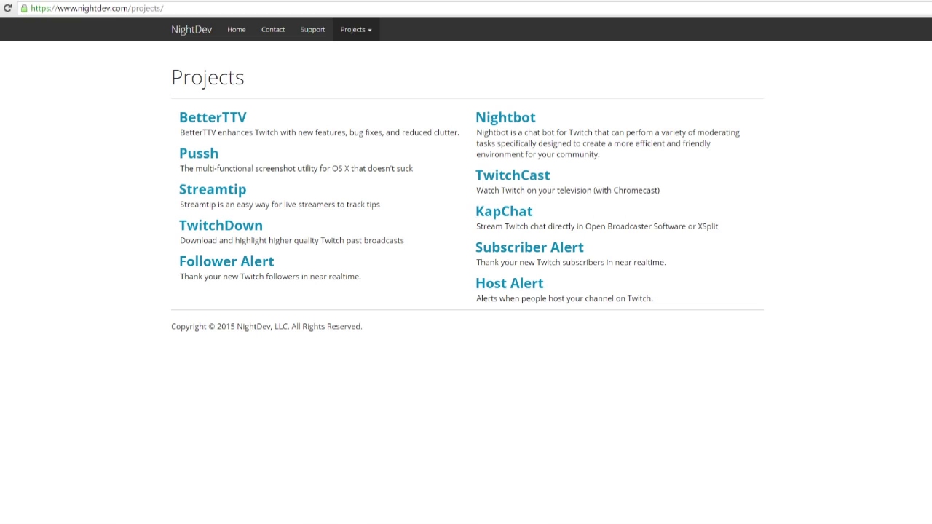
{"action": "left_click_drag", "start_coordinate": [475, 212], "coordinate": [534, 212]}
{"action": "left_click", "coordinate": [555, 213]}
{"action": "left_click", "coordinate": [503, 211]}
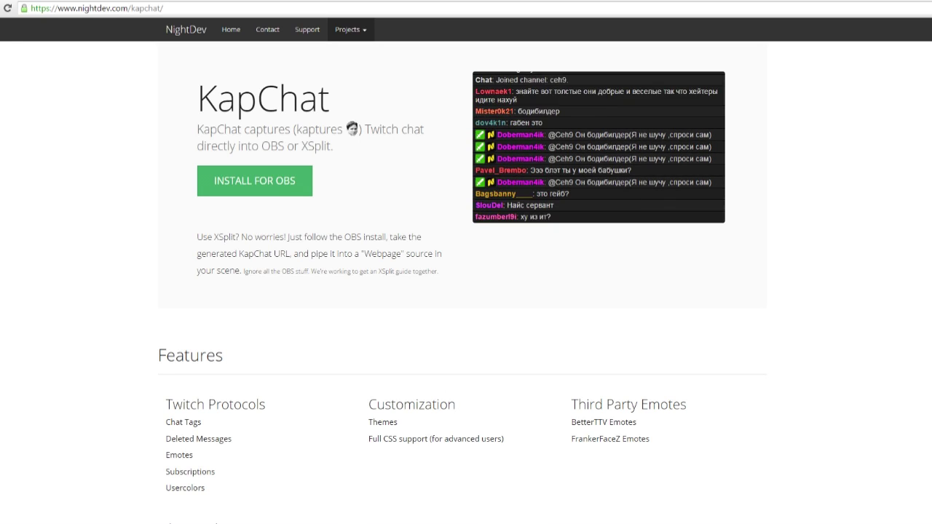
{"action": "left_click", "coordinate": [254, 180]}
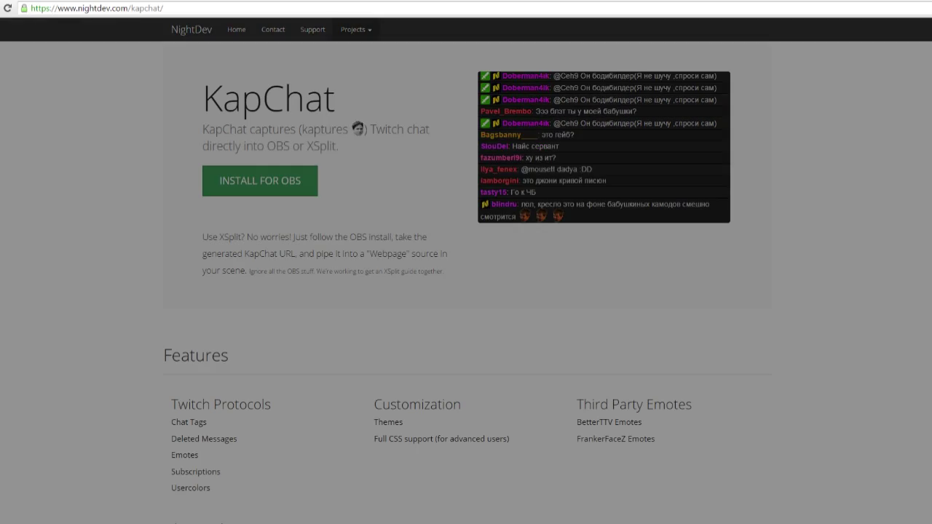
Step: Examine the first installation step's instructions on downloading the CLR Browser plugin, unzipping it and running install.bat
{"action": "left_click_drag", "start_coordinate": [318, 195], "coordinate": [318, 81]}
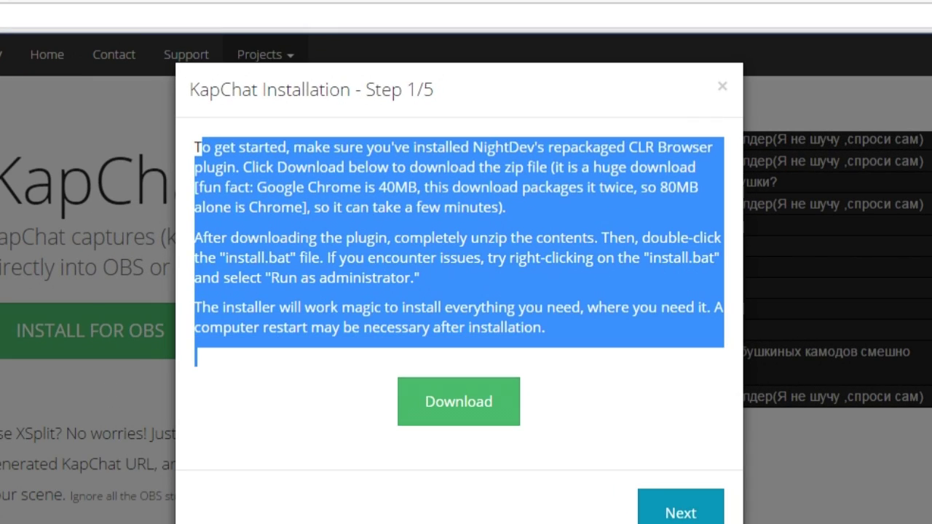
{"action": "left_click", "coordinate": [202, 149]}
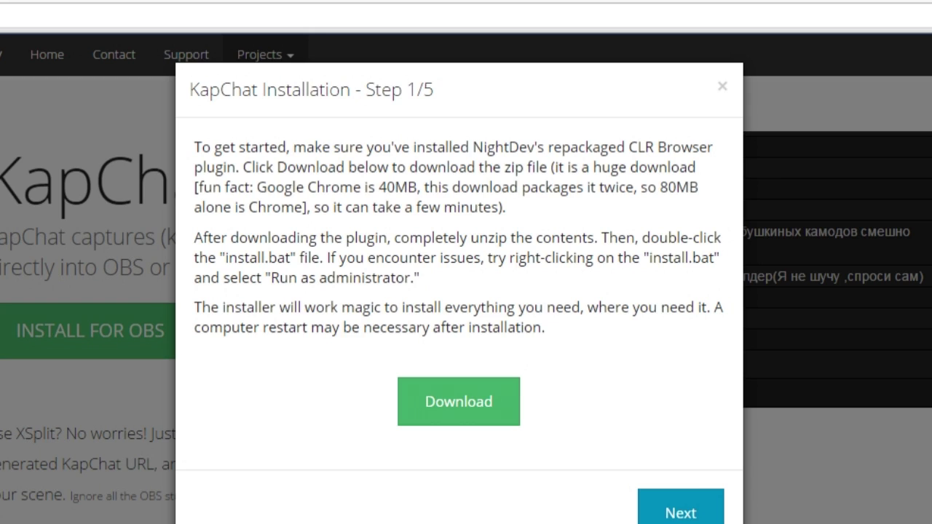
{"action": "left_click_drag", "start_coordinate": [627, 146], "coordinate": [236, 167]}
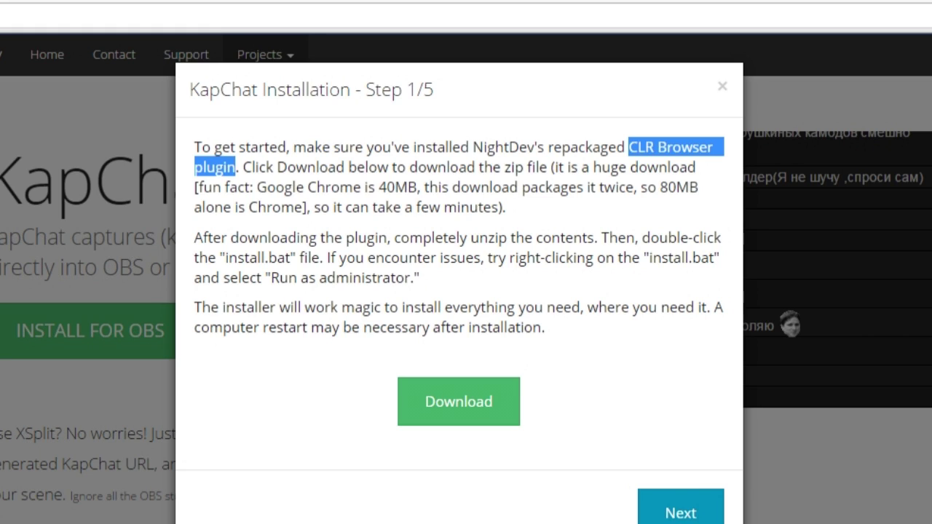
{"action": "left_click", "coordinate": [237, 167]}
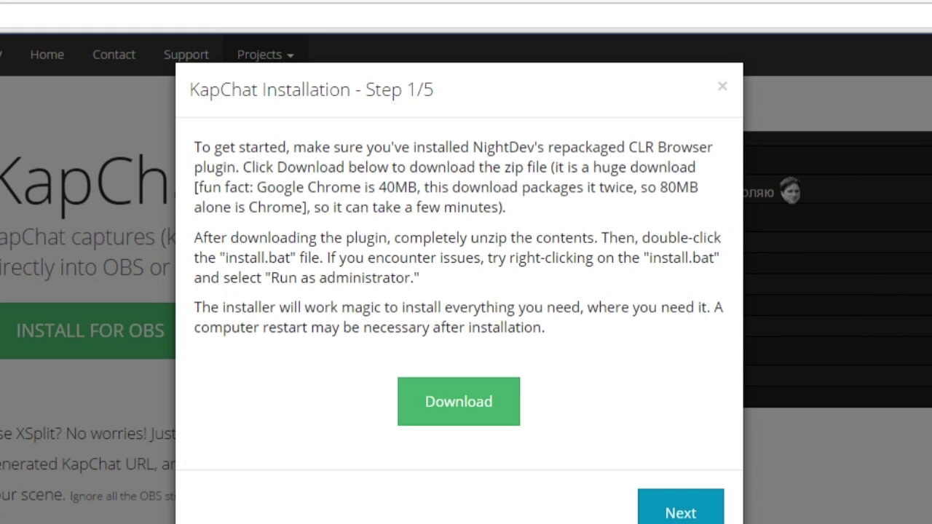
{"action": "left_click_drag", "start_coordinate": [399, 237], "coordinate": [594, 238]}
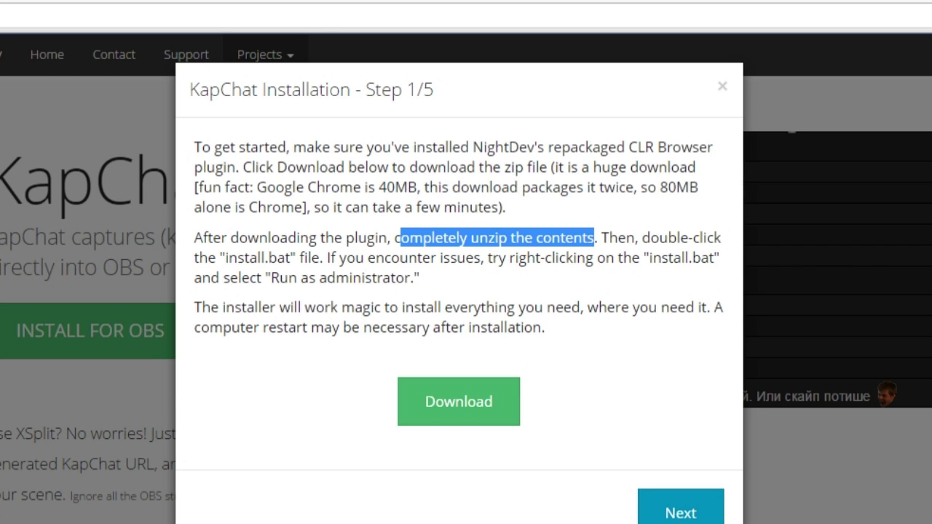
{"action": "left_click", "coordinate": [613, 239]}
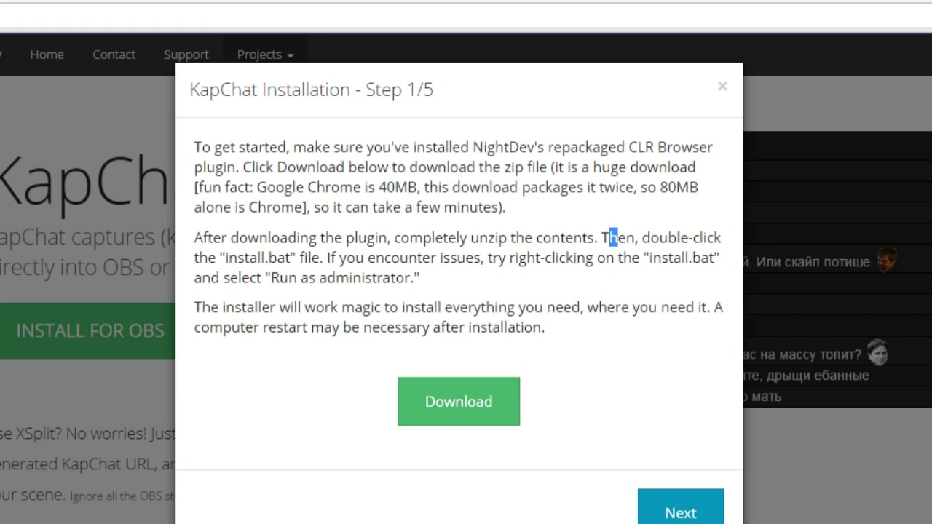
{"action": "left_click_drag", "start_coordinate": [650, 237], "coordinate": [292, 258]}
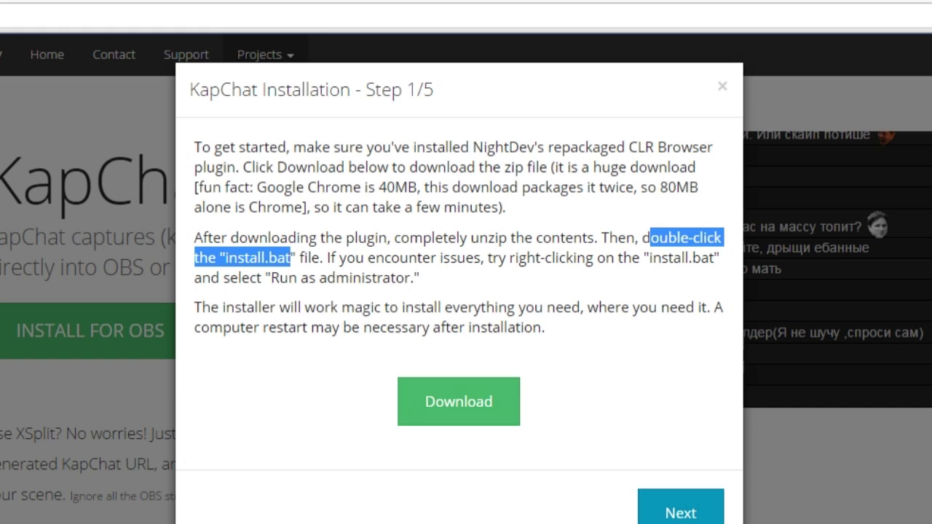
{"action": "left_click", "coordinate": [293, 259]}
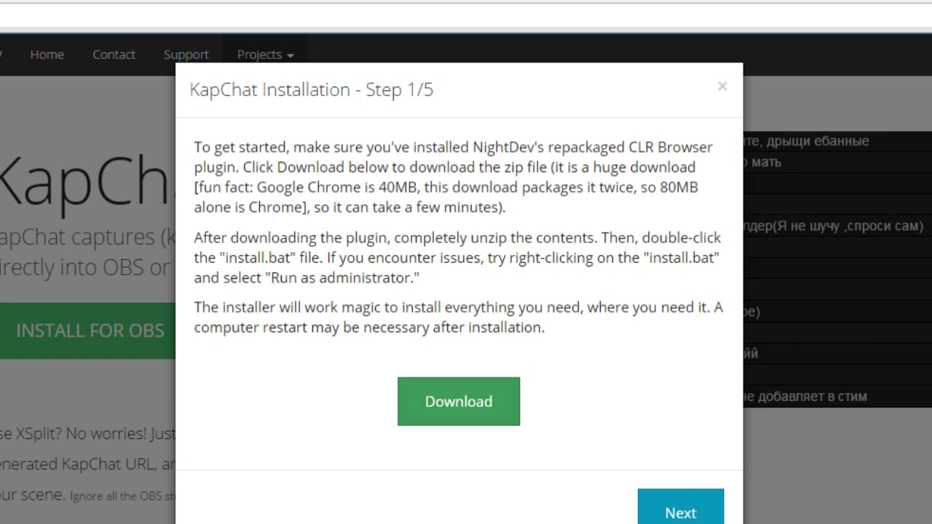
{"action": "left_click_drag", "start_coordinate": [360, 328], "coordinate": [241, 259]}
{"action": "left_click", "coordinate": [240, 258]}
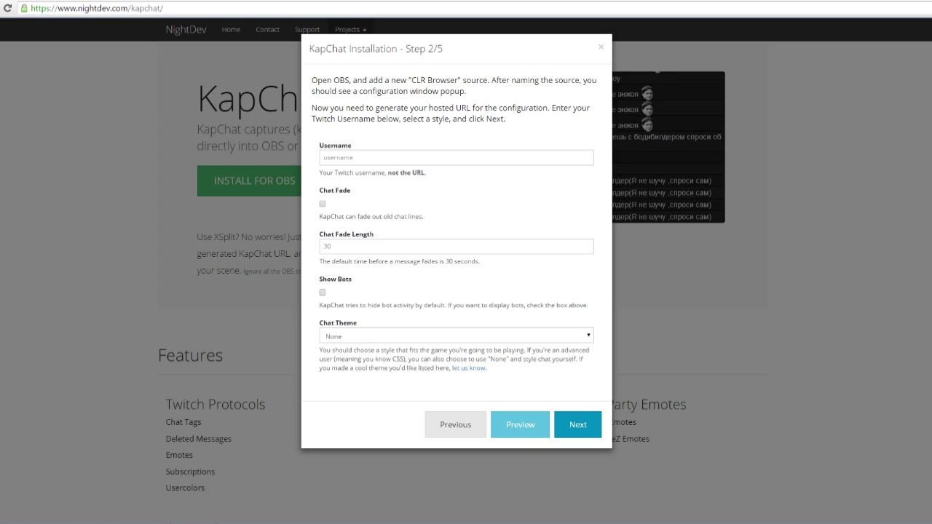
Step: Review the CLR Browser source instruction in installation step 2 and enter the Twitch username for the chat
{"action": "left_click_drag", "start_coordinate": [351, 80], "coordinate": [483, 80]}
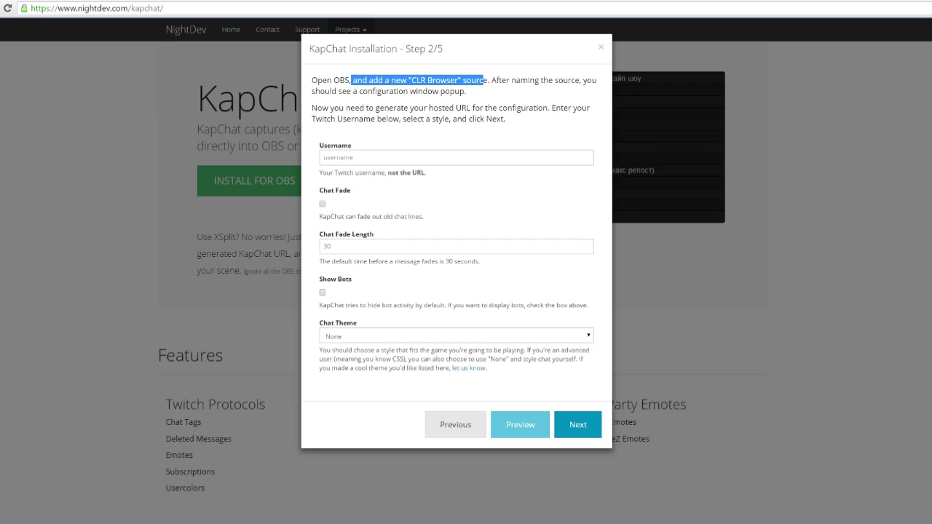
{"action": "left_click", "coordinate": [385, 157]}
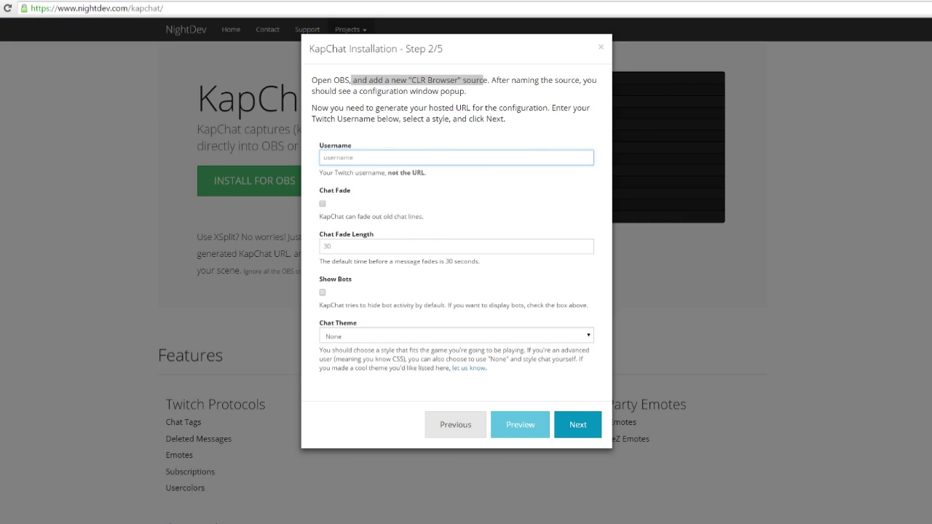
{"action": "left_click", "coordinate": [407, 247]}
{"action": "left_click", "coordinate": [456, 336]}
{"action": "left_click", "coordinate": [455, 151]}
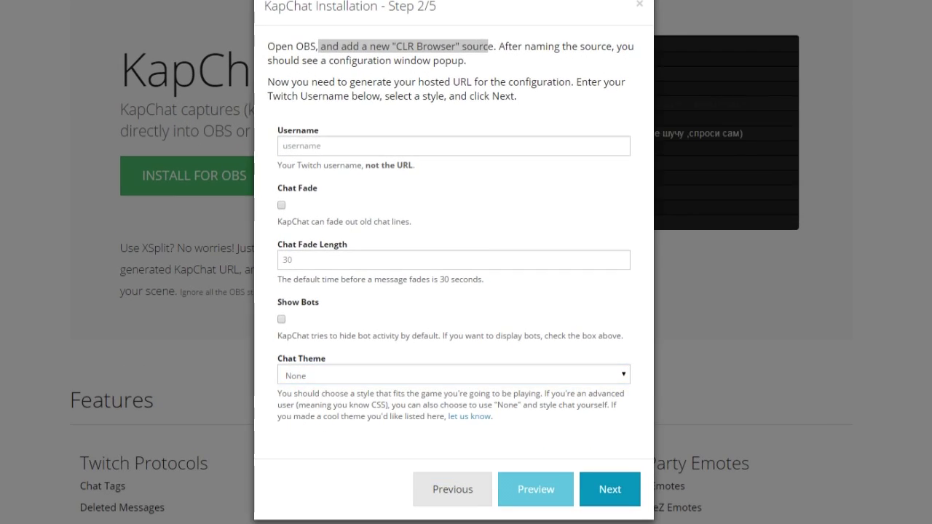
{"action": "left_click", "coordinate": [454, 150]}
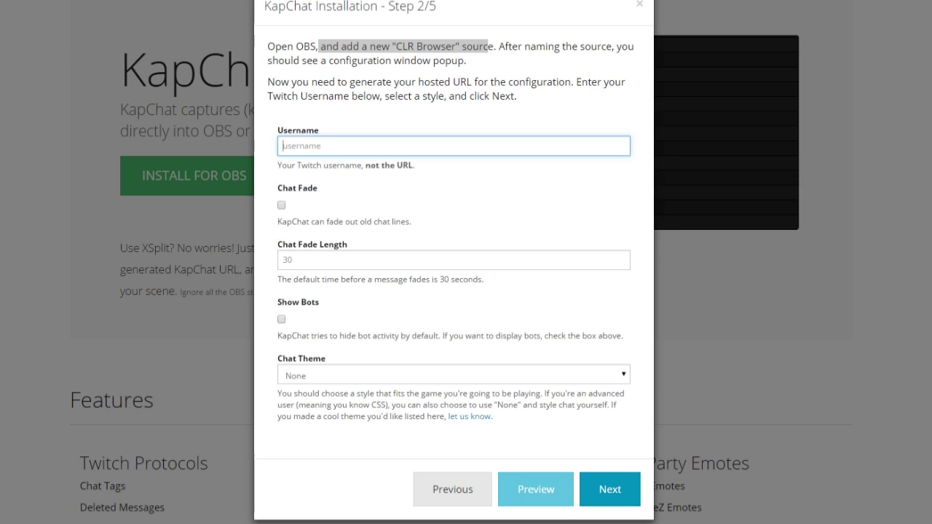
{"action": "left_click_drag", "start_coordinate": [278, 130], "coordinate": [308, 131]}
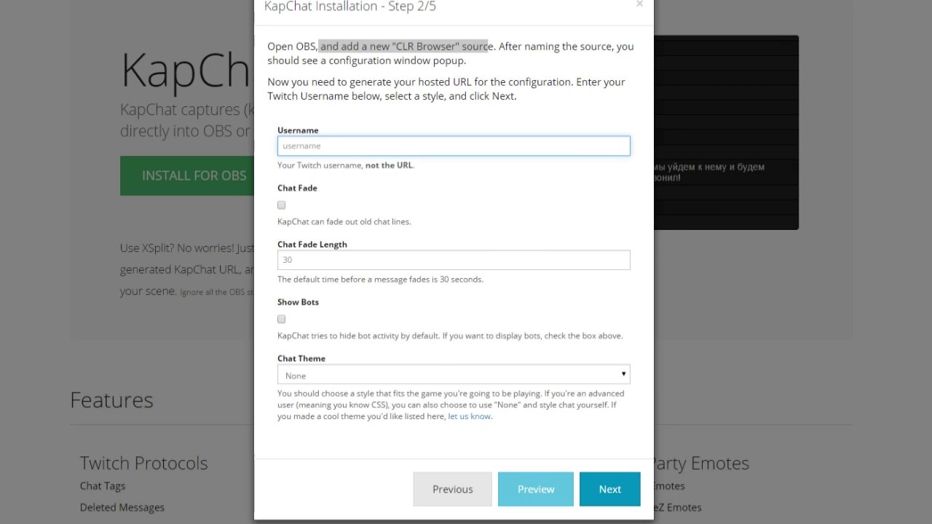
{"action": "type", "text": "ma"}
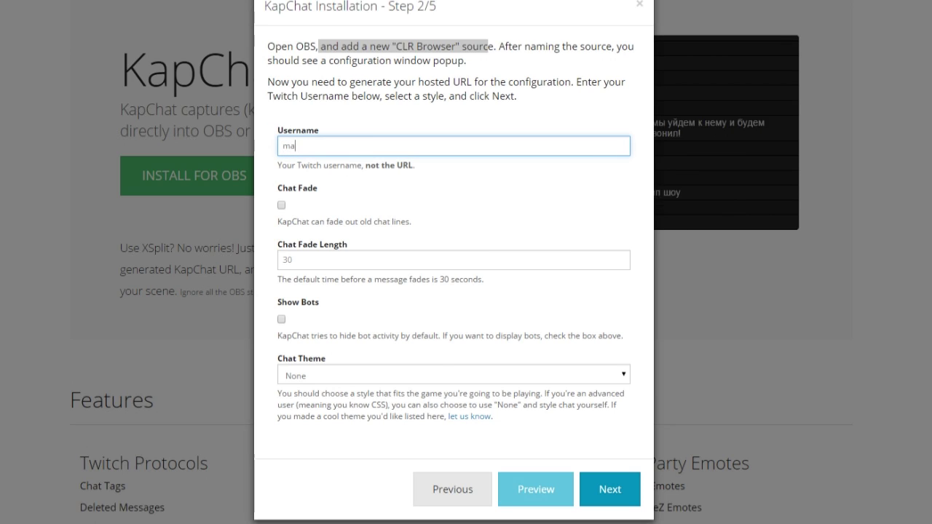
{"action": "type", "text": "rvipan"}
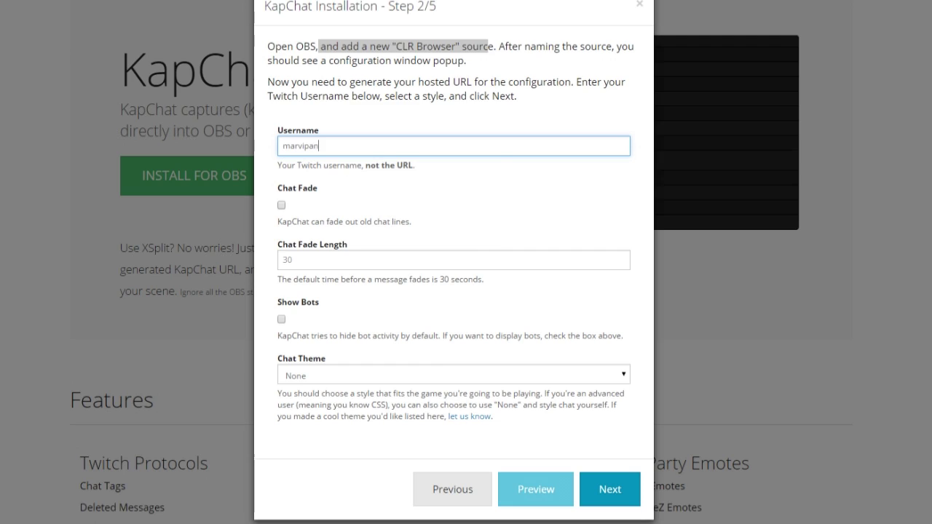
Step: Enable chat fade with a fade length of 45 seconds and leave bots hidden
{"action": "left_click", "coordinate": [281, 205]}
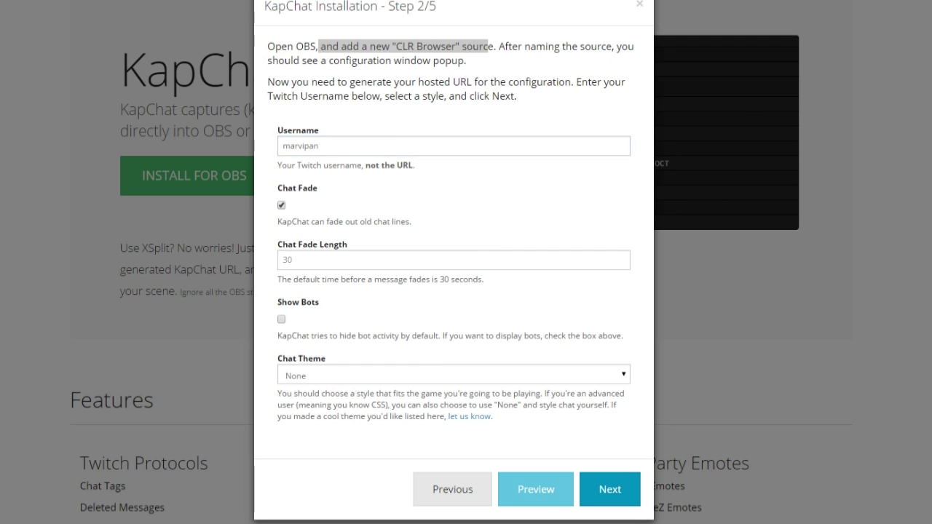
{"action": "left_click", "coordinate": [454, 260]}
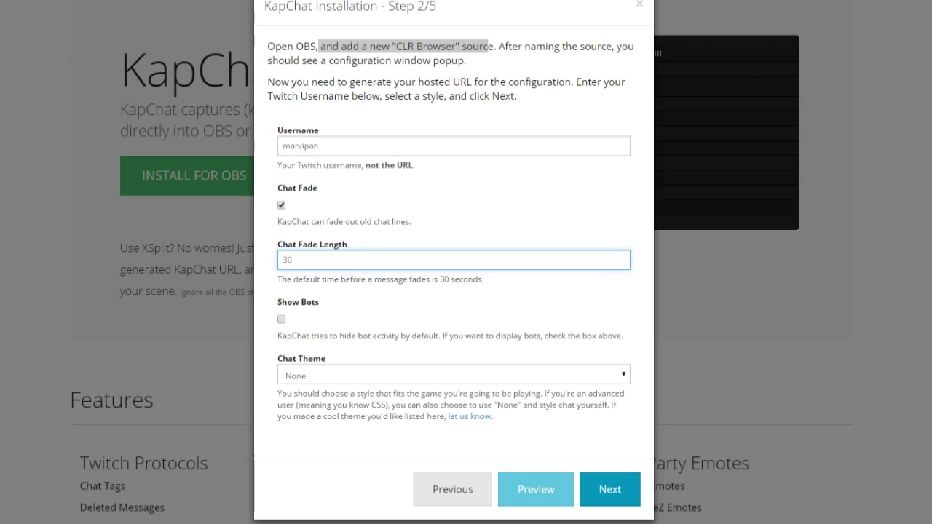
{"action": "type", "text": "45"}
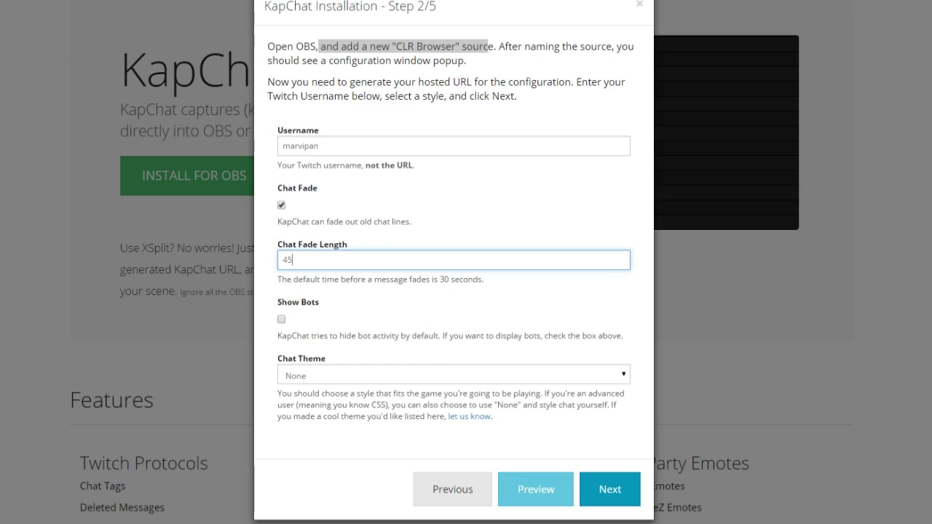
{"action": "key", "text": "ctrl+a"}
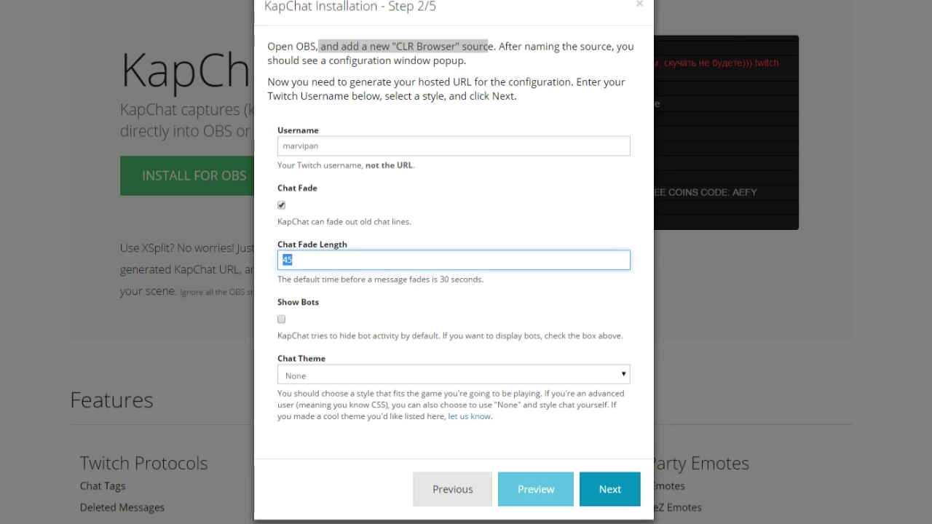
{"action": "left_click", "coordinate": [282, 320]}
{"action": "left_click", "coordinate": [282, 320]}
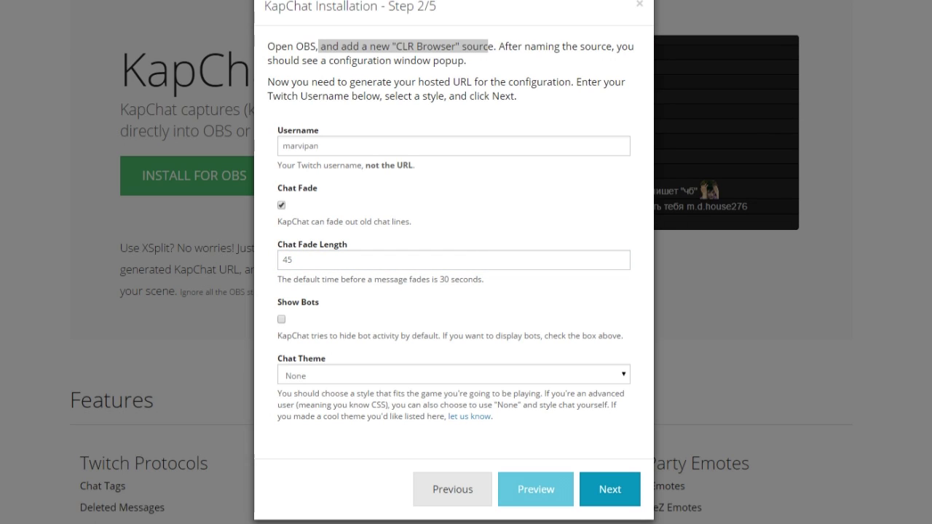
Step: Look through the available chat themes and set the chat theme to BetterTTV Dark
{"action": "left_click", "coordinate": [454, 375]}
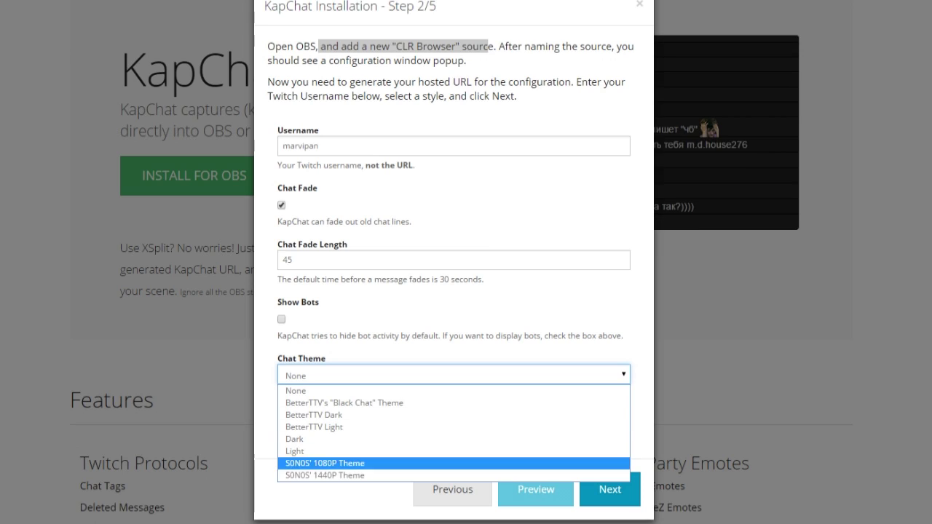
{"action": "key", "text": "Up"}
{"action": "key", "text": "Up"}
{"action": "key", "text": "Up"}
{"action": "key", "text": "Up"}
{"action": "key", "text": "Up"}
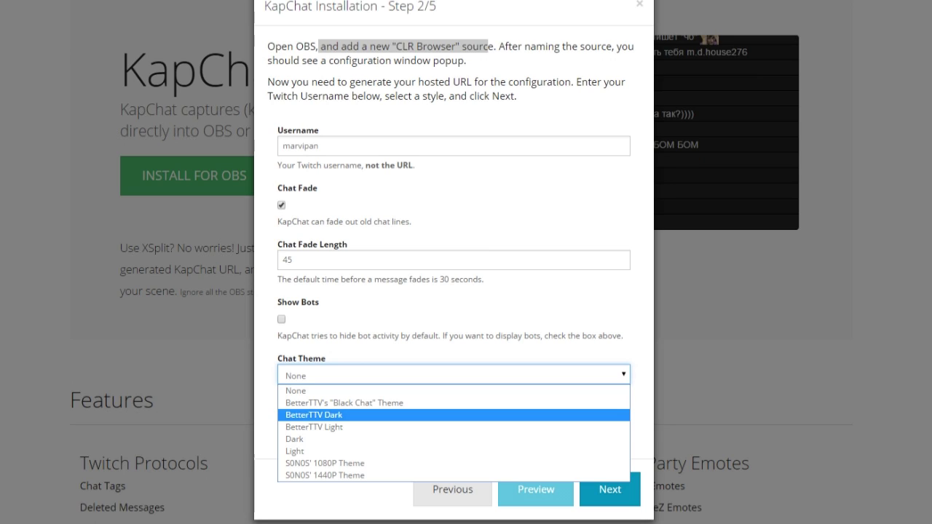
{"action": "key", "text": "Down"}
{"action": "key", "text": "Down"}
{"action": "key", "text": "Home"}
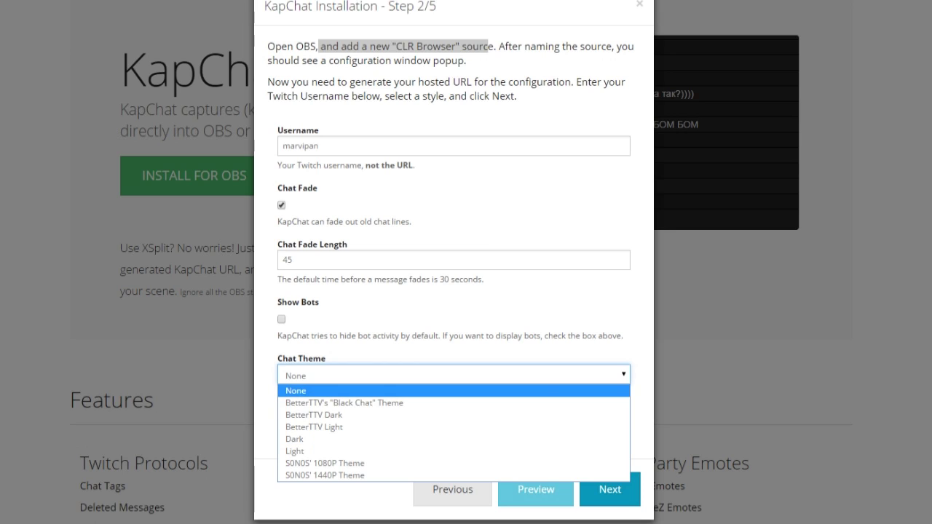
{"action": "key", "text": "Down"}
{"action": "key", "text": "Down"}
{"action": "key", "text": "Down"}
{"action": "key", "text": "Down"}
{"action": "key", "text": "Down"}
{"action": "key", "text": "Down"}
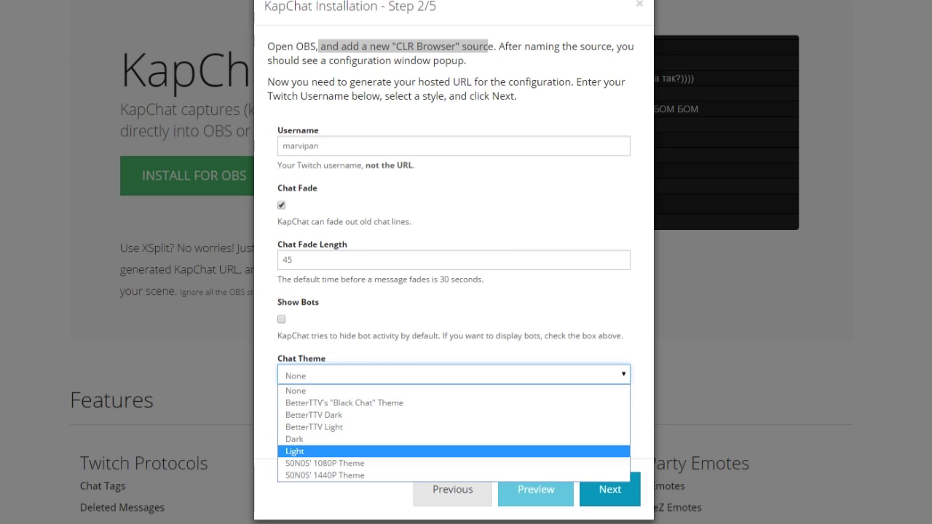
{"action": "left_click", "coordinate": [454, 415]}
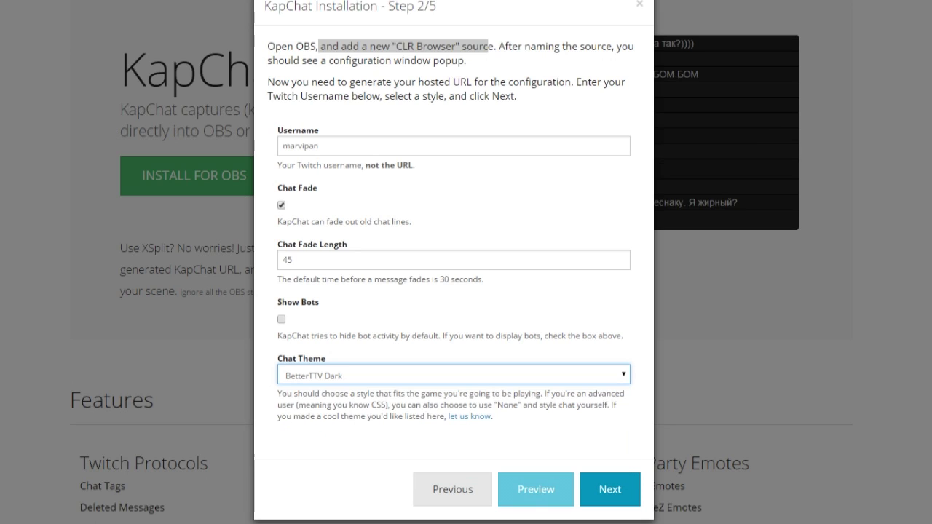
{"action": "left_click", "coordinate": [453, 375]}
{"action": "key", "text": "Return"}
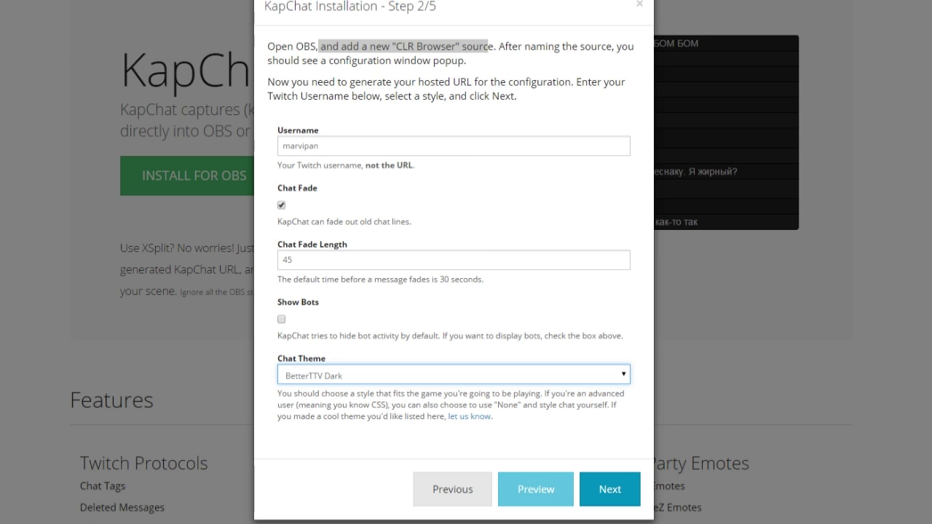
Step: Preview the chat in the selected theme, close the preview and change the chat theme to BetterTTV Light
{"action": "left_click", "coordinate": [535, 489]}
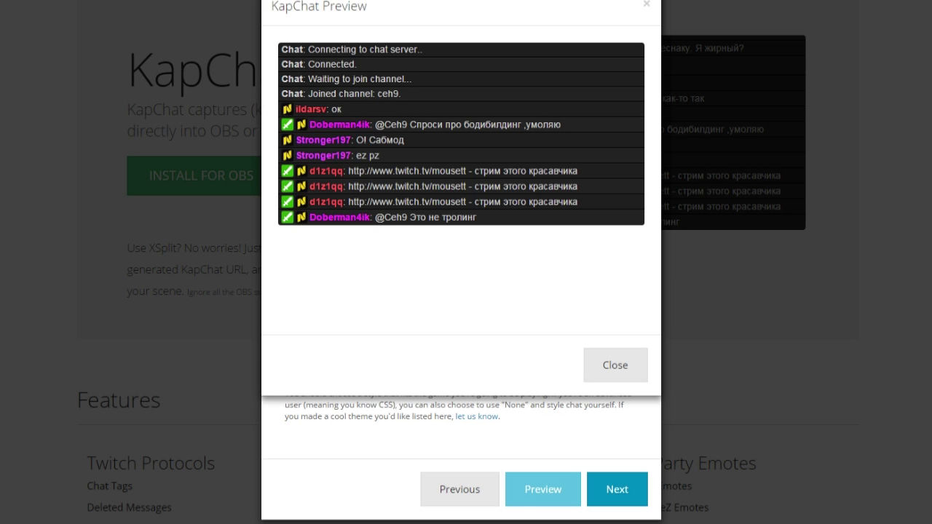
{"action": "left_click", "coordinate": [615, 365]}
{"action": "left_click", "coordinate": [453, 375]}
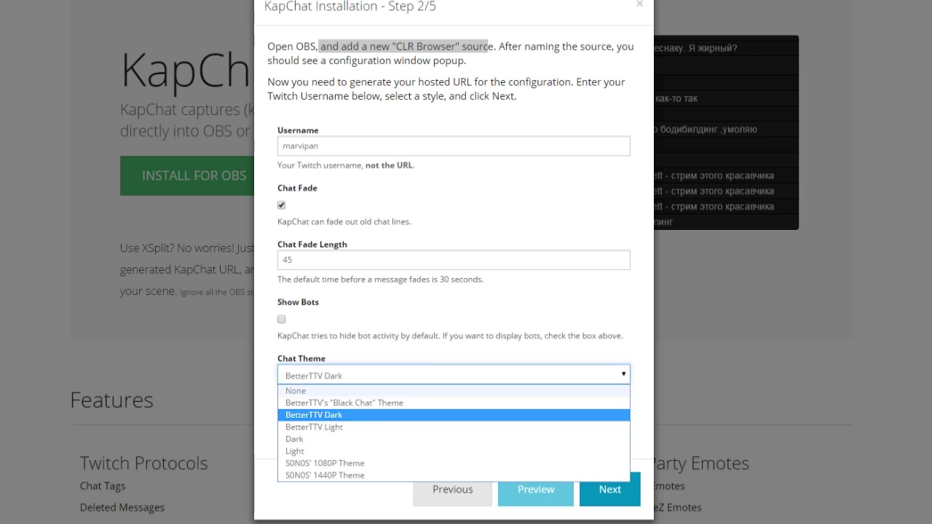
{"action": "left_click", "coordinate": [327, 422]}
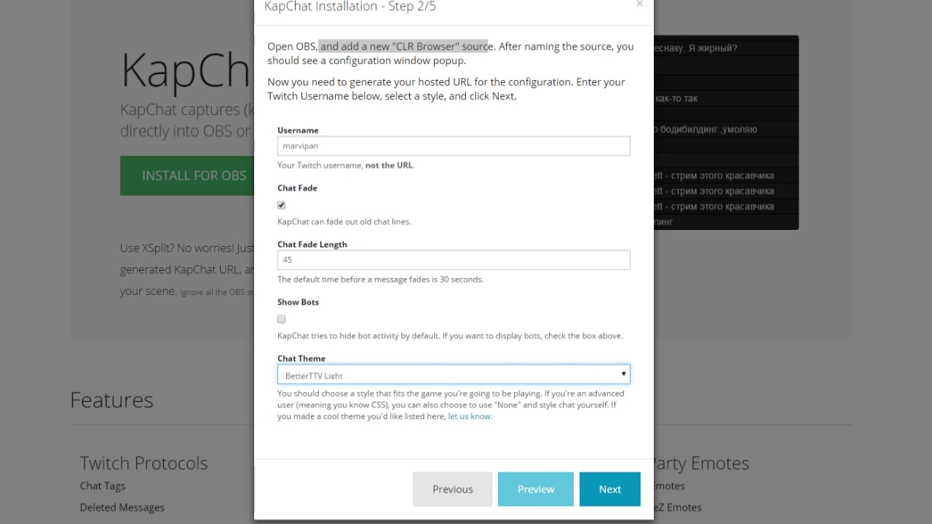
Step: Preview the chat in BetterTTV Light, change the chat theme to S0N0S' 1080P Theme and preview it as well
{"action": "left_click", "coordinate": [536, 489]}
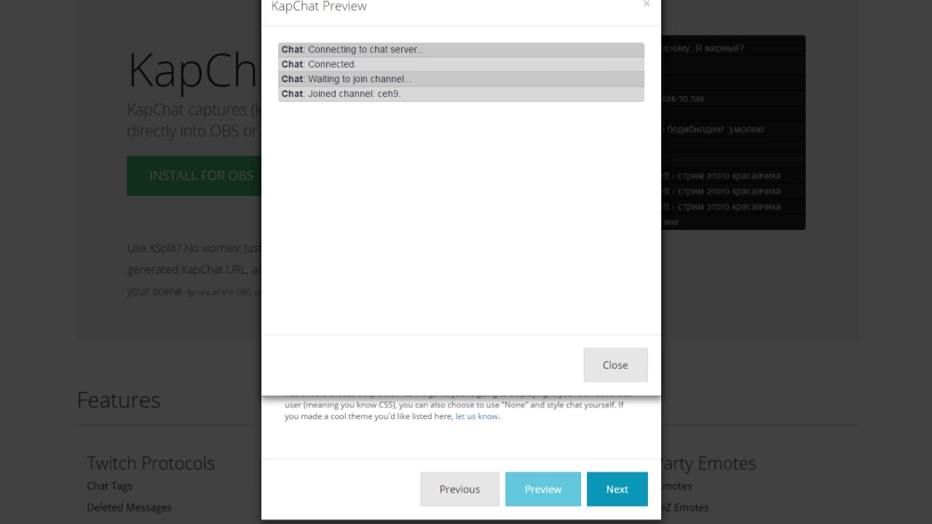
{"action": "left_click", "coordinate": [615, 364]}
{"action": "left_click", "coordinate": [451, 374]}
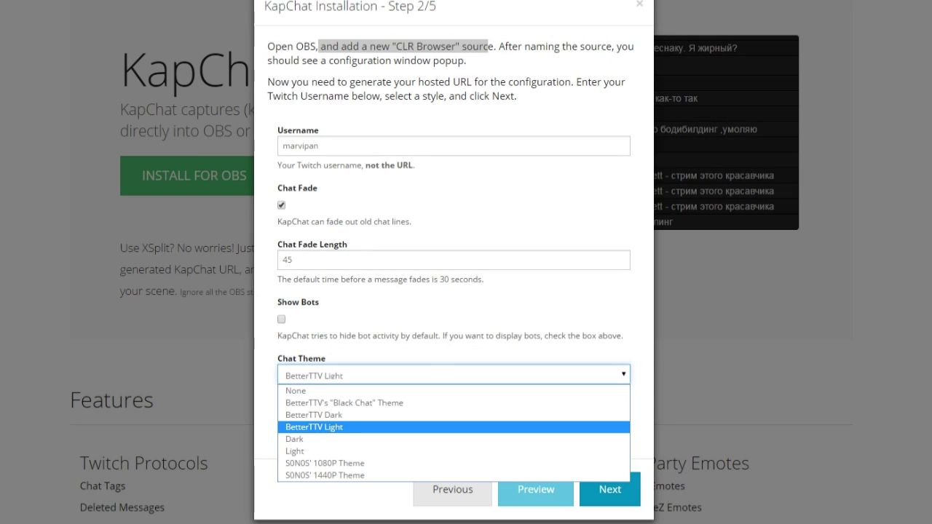
{"action": "left_click", "coordinate": [451, 463]}
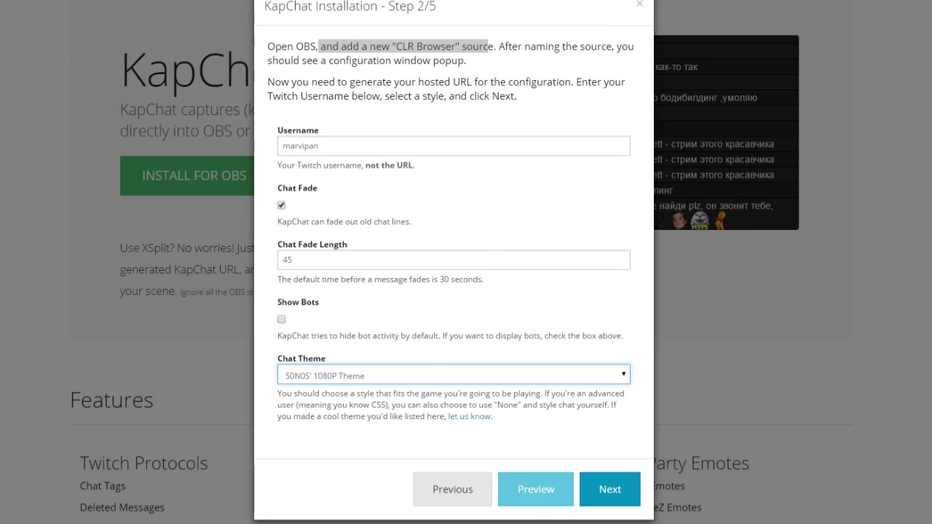
{"action": "left_click", "coordinate": [536, 489]}
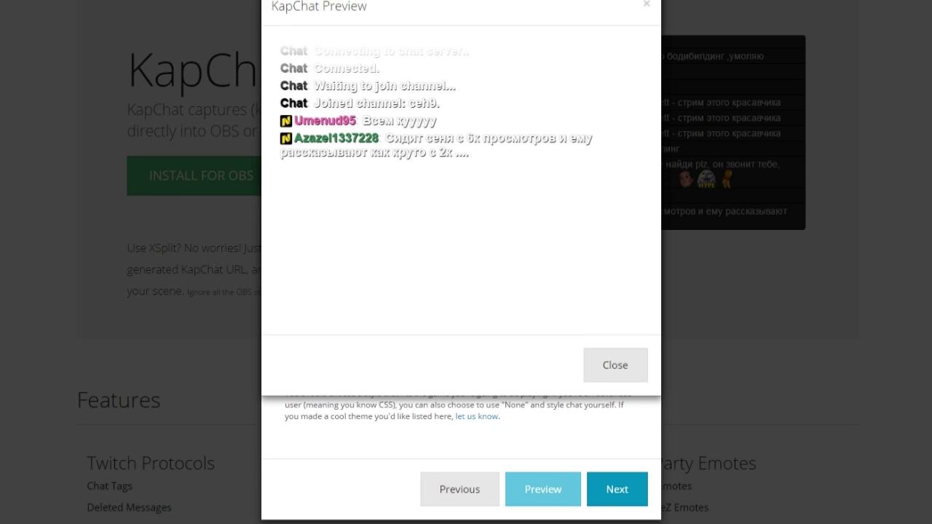
{"action": "left_click_drag", "start_coordinate": [396, 120], "coordinate": [502, 175]}
{"action": "left_click", "coordinate": [510, 189]}
{"action": "left_click", "coordinate": [615, 366]}
Step: Set the chat theme to BetterTTV Dark and continue to installation step 3
{"action": "left_click", "coordinate": [510, 375]}
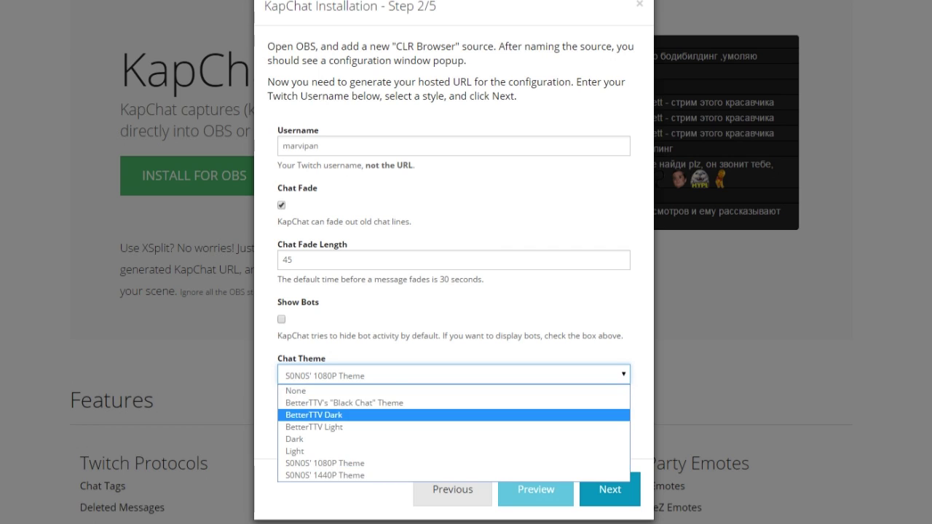
{"action": "left_click", "coordinate": [313, 414]}
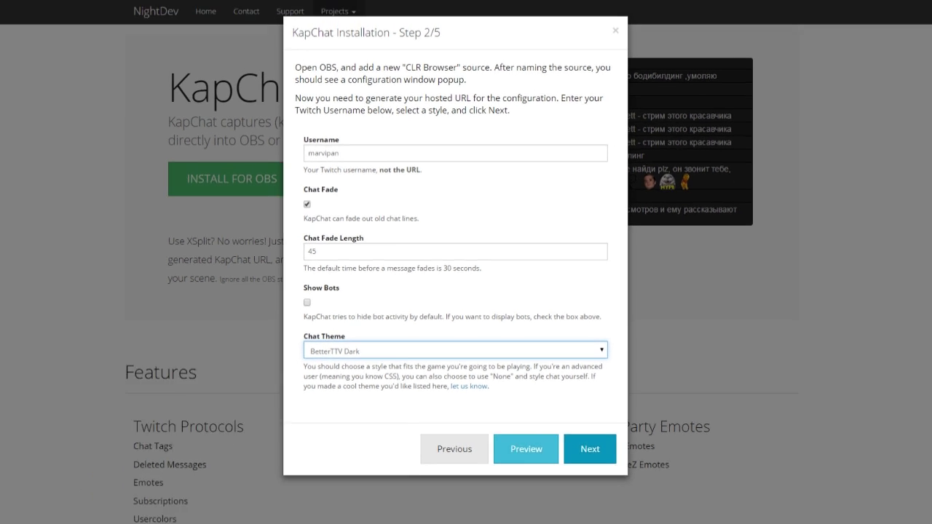
{"action": "left_click", "coordinate": [590, 448]}
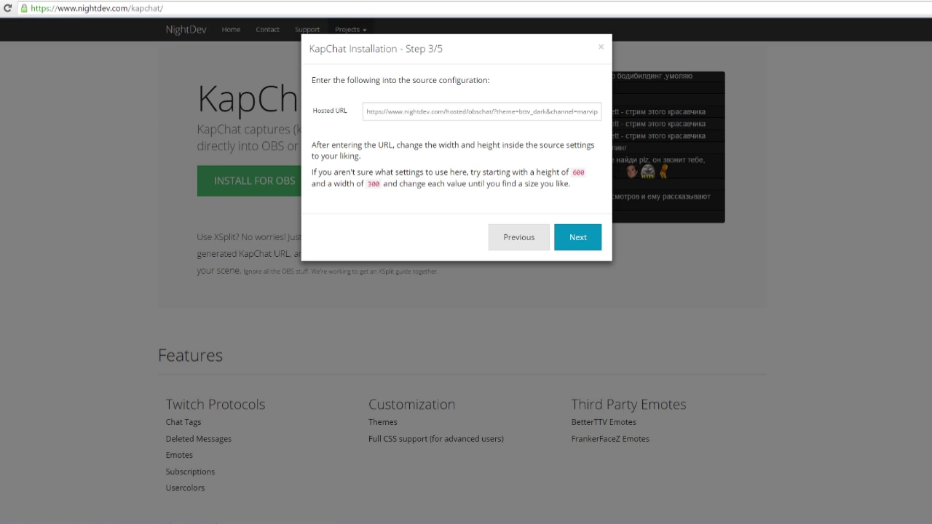
Step: Copy the complete hosted chat URL given for the source configuration
{"action": "left_click_drag", "start_coordinate": [312, 80], "coordinate": [489, 81]}
{"action": "left_click", "coordinate": [490, 81]}
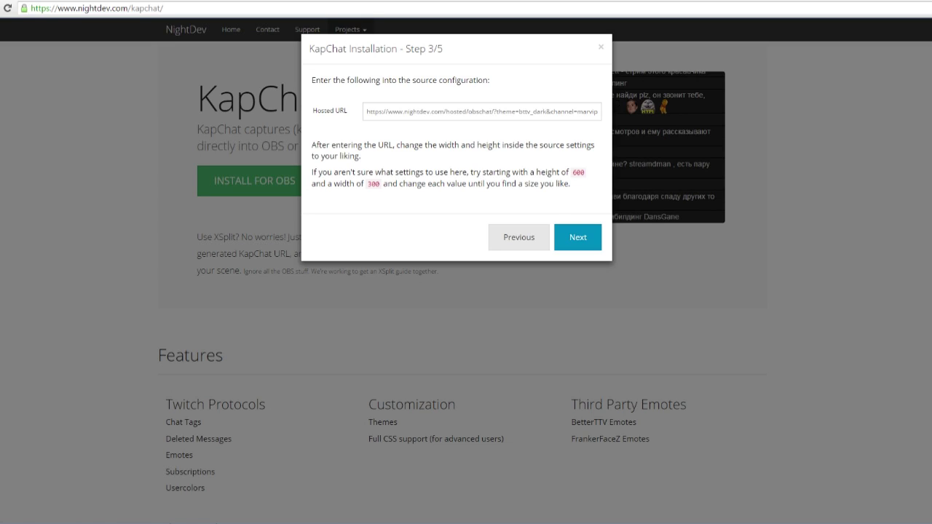
{"action": "left_click_drag", "start_coordinate": [366, 111], "coordinate": [602, 112]}
{"action": "key", "text": "ctrl+c"}
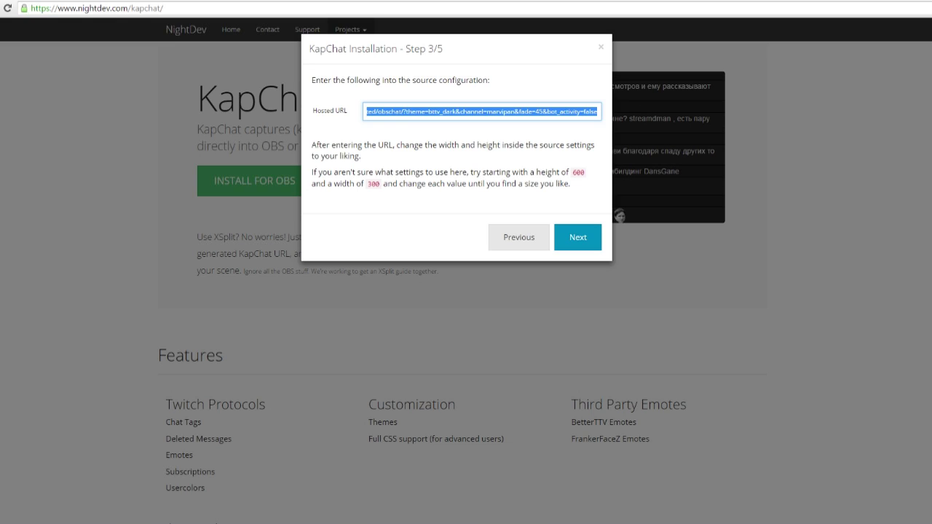
{"action": "left_click", "coordinate": [451, 200]}
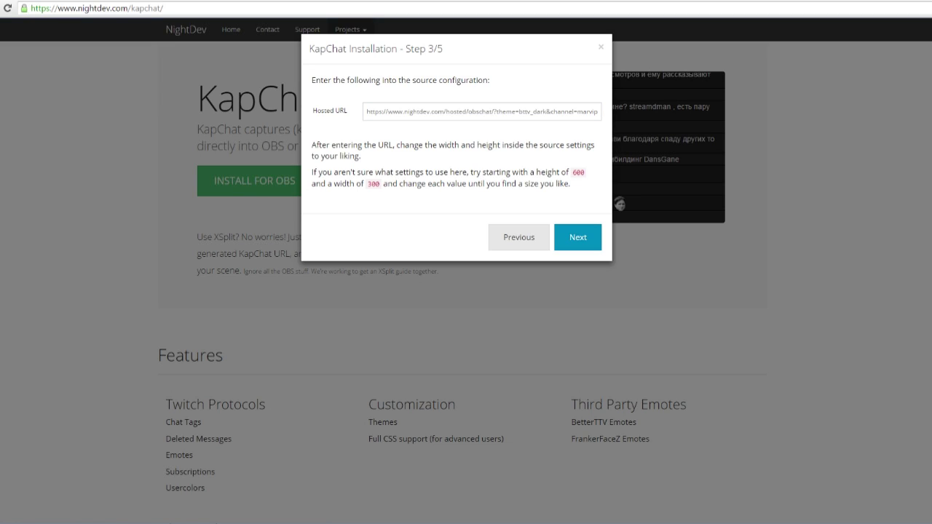
Step: Review the recommended width and height for the source and continue to the advanced CSS instructions in installation step 4
{"action": "left_click_drag", "start_coordinate": [311, 145], "coordinate": [571, 183]}
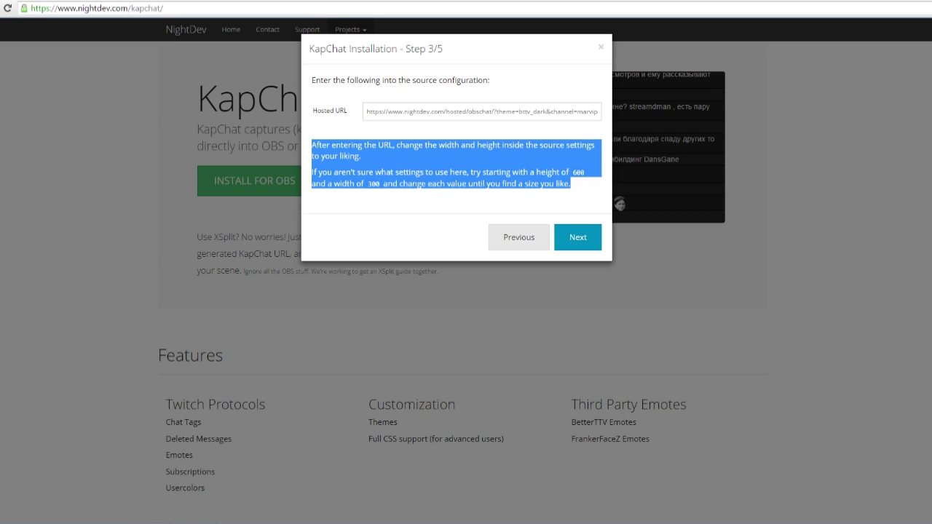
{"action": "left_click", "coordinate": [495, 200]}
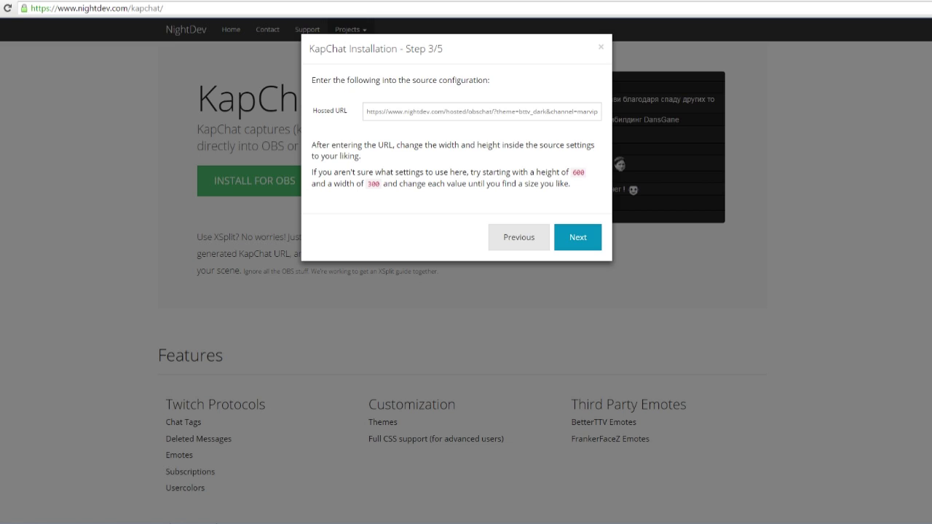
{"action": "left_click", "coordinate": [577, 238]}
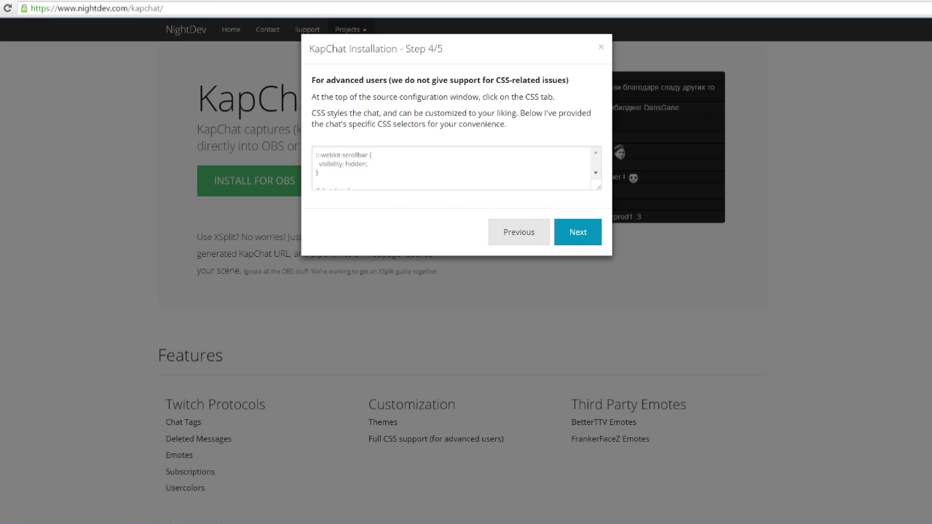
Step: Switch to OBS and add a CLR Browser source named "Twitch chat" to the OBS Chat Tutorial scene
{"action": "left_click", "coordinate": [351, 511]}
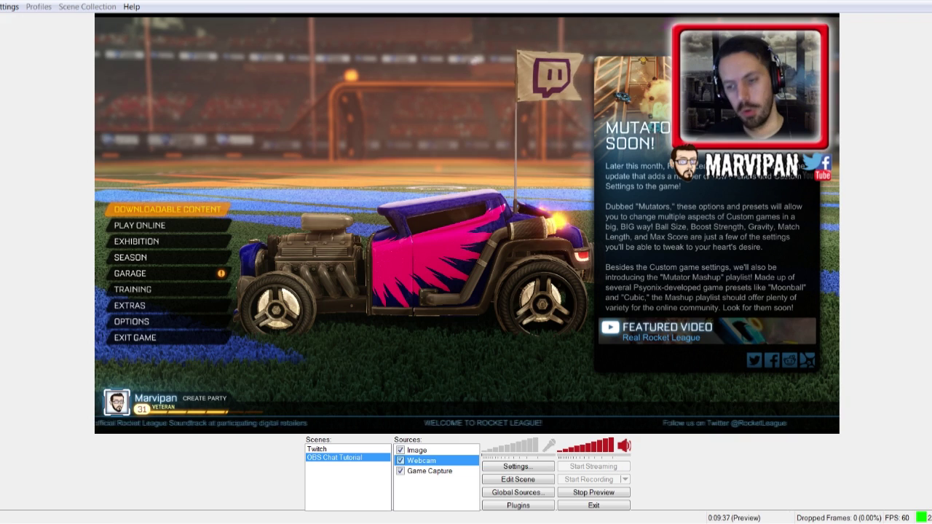
{"action": "right_click", "coordinate": [412, 491]}
{"action": "mouse_move", "coordinate": [437, 498]}
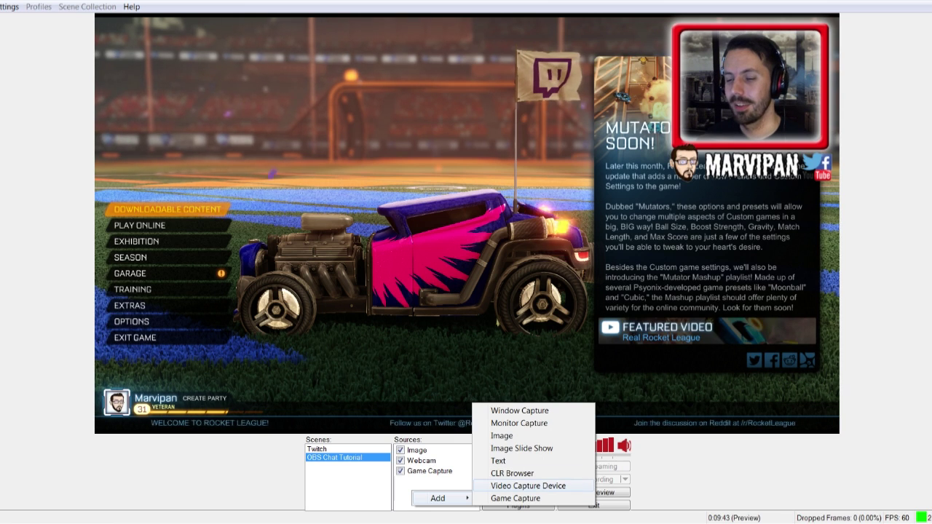
{"action": "left_click", "coordinate": [512, 473]}
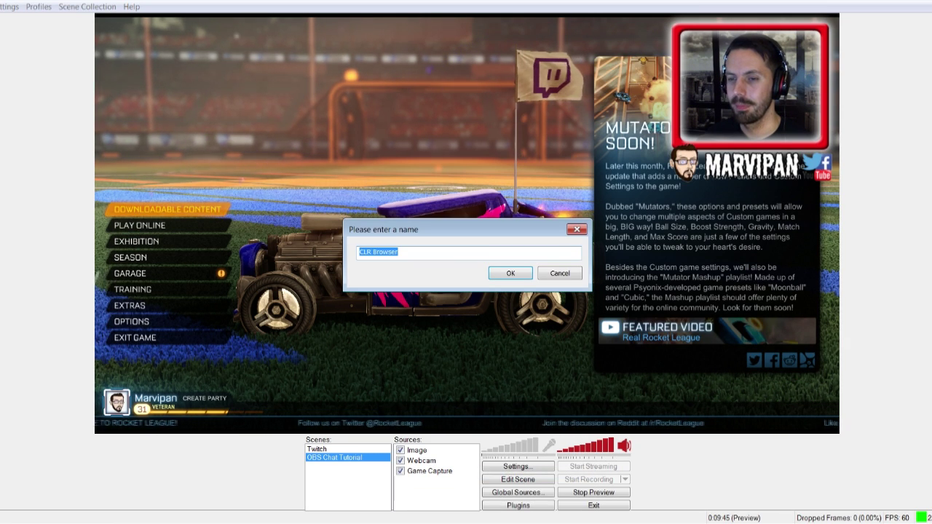
{"action": "key", "text": "BackSpace"}
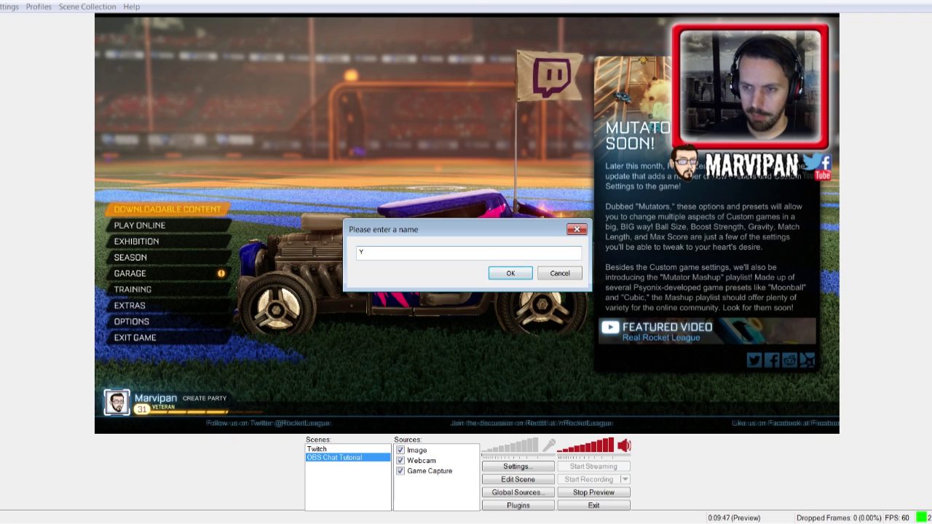
{"action": "type", "text": "Twitch chat"}
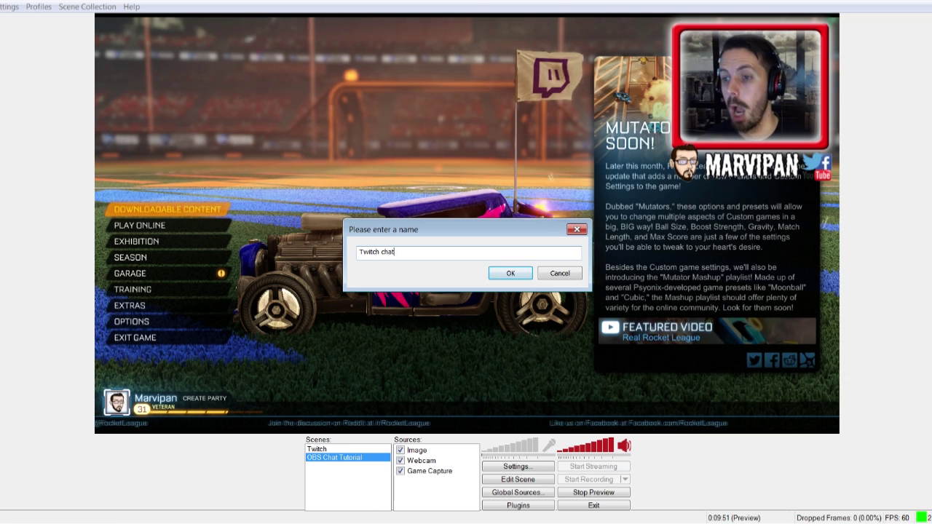
{"action": "left_click", "coordinate": [511, 273]}
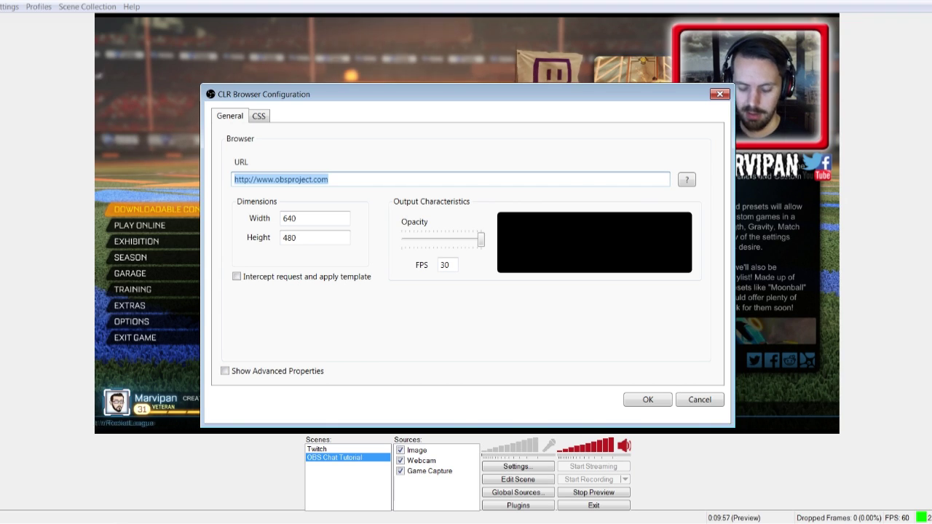
Step: Paste the hosted KapChat URL into the browser source, set its width to 300 and height to 375, and confirm the configuration
{"action": "key", "text": "ctrl+v"}
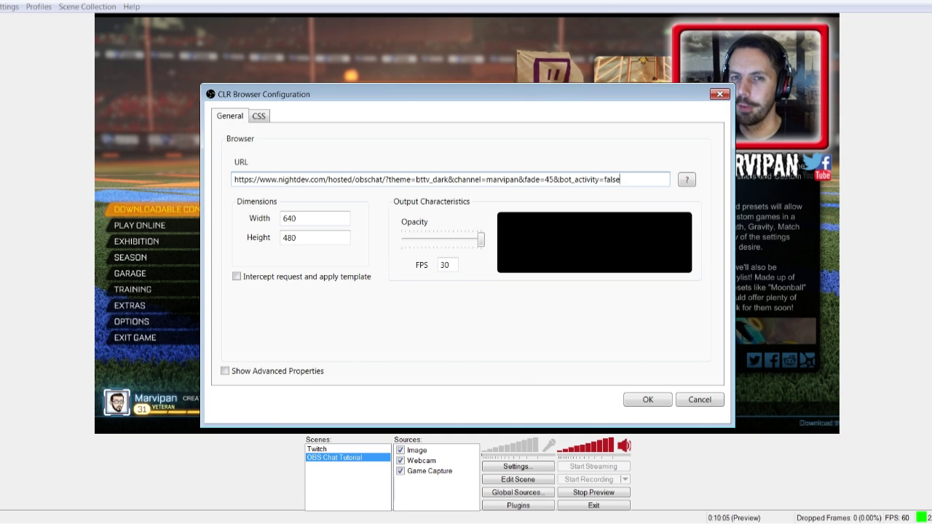
{"action": "left_click", "coordinate": [283, 219]}
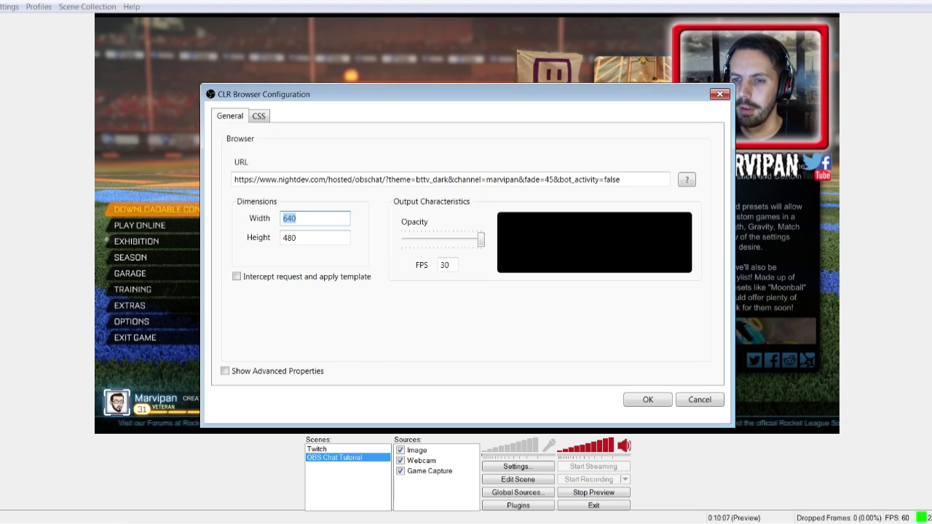
{"action": "type", "text": "300"}
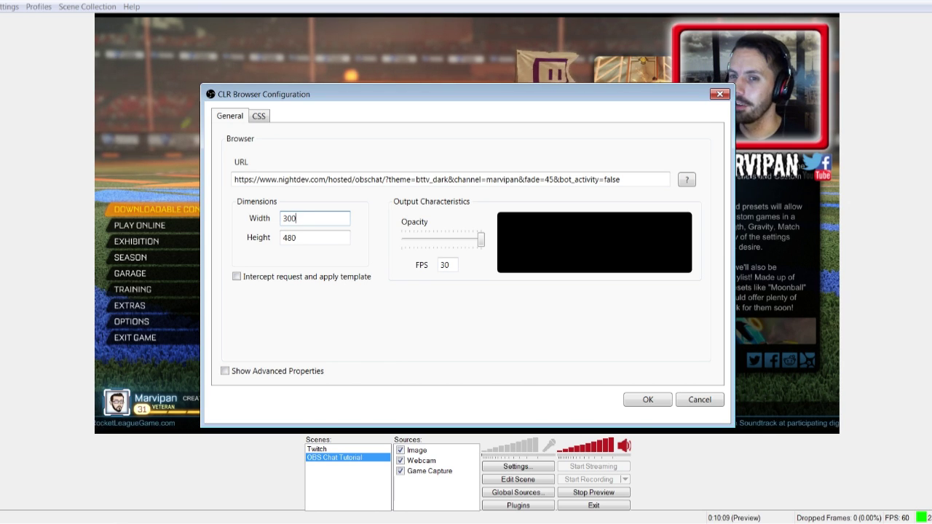
{"action": "key", "text": "Tab"}
{"action": "type", "text": "3"}
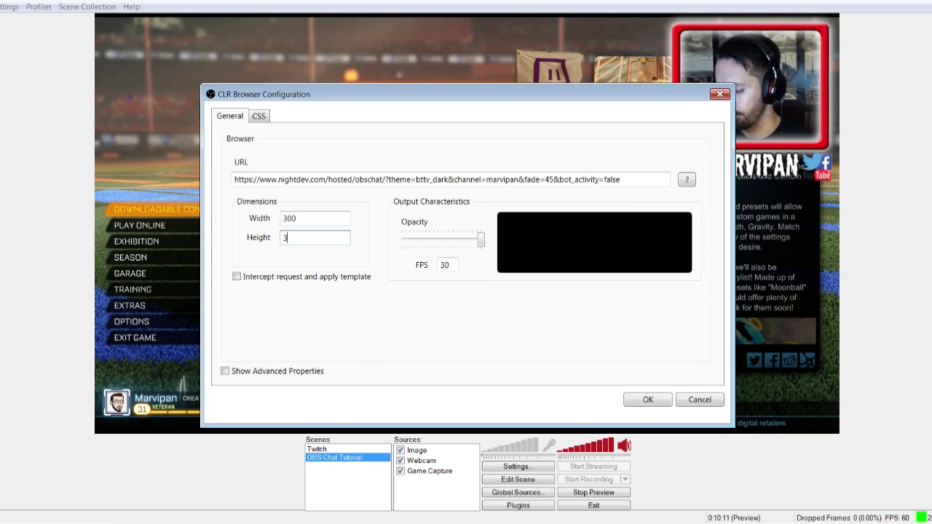
{"action": "type", "text": "75"}
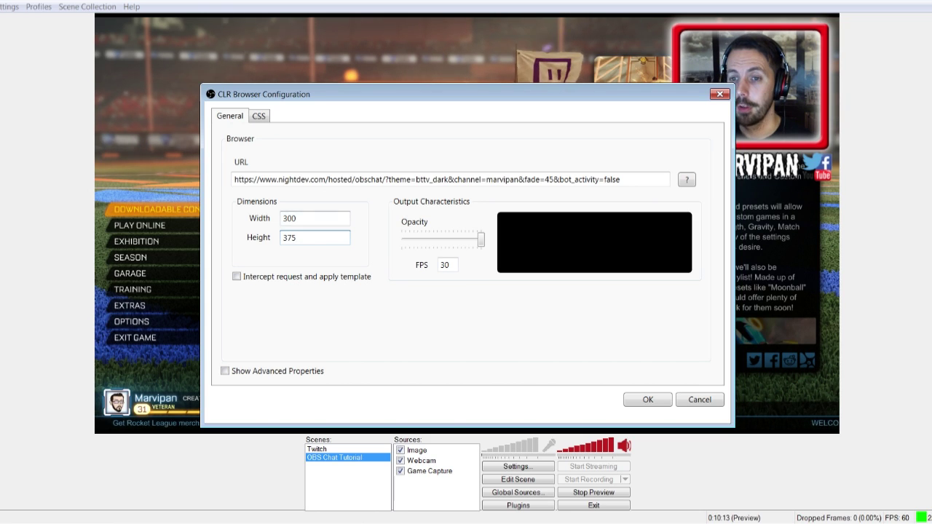
{"action": "key", "text": "shift+Tab"}
{"action": "key", "text": "Tab"}
{"action": "key", "text": "shift+Tab"}
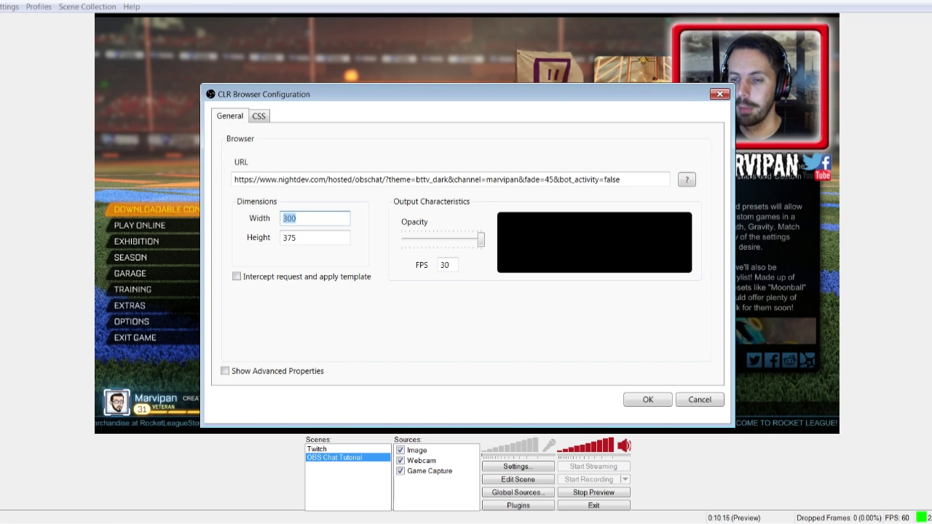
{"action": "key", "text": "Tab"}
{"action": "key", "text": "shift+Tab"}
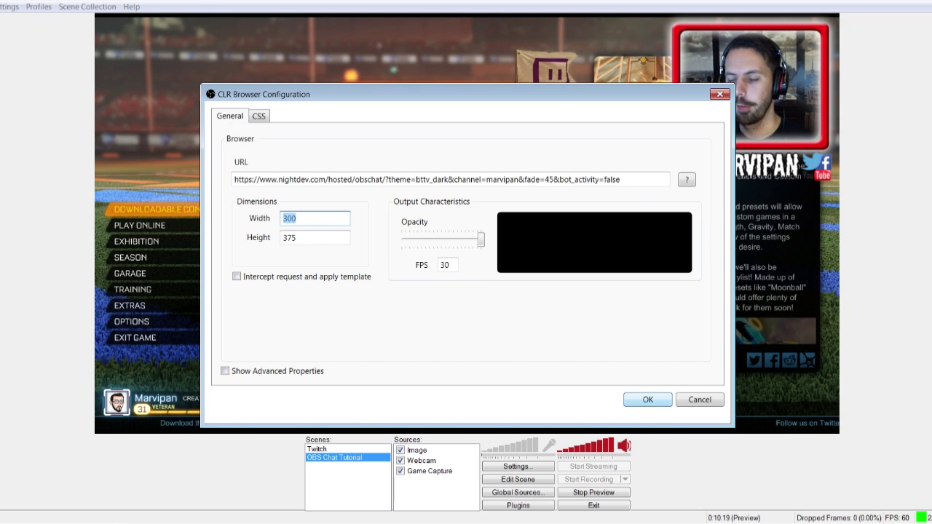
{"action": "key", "text": "Return"}
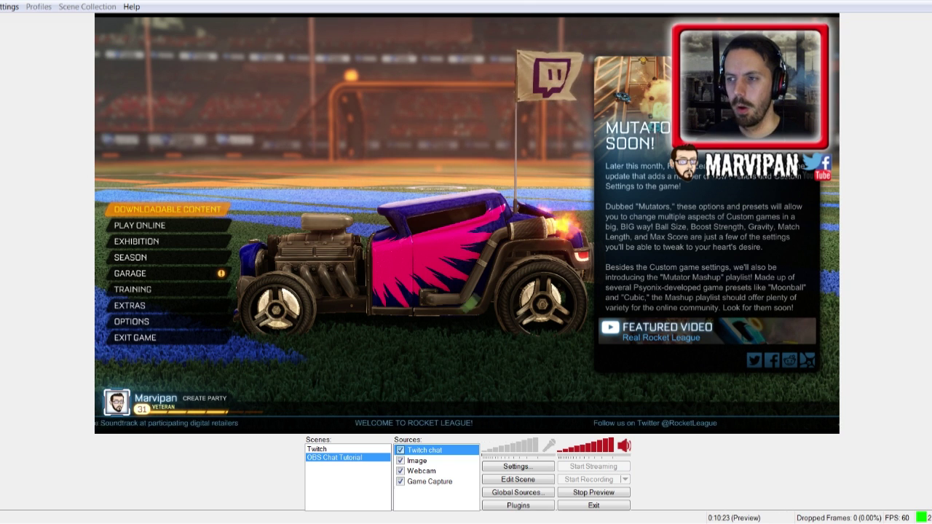
Step: Reload the Twitch chat source by hiding it and showing it again
{"action": "left_click", "coordinate": [401, 451]}
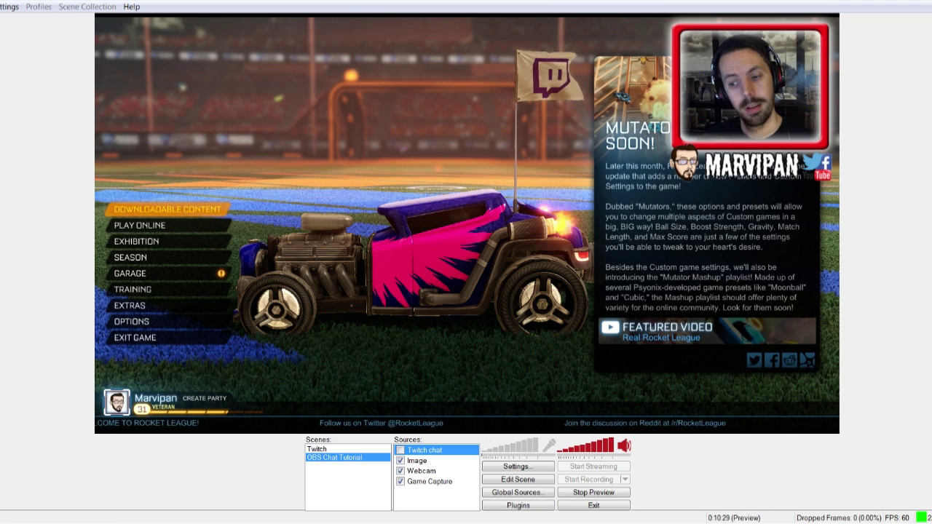
{"action": "left_click", "coordinate": [400, 451]}
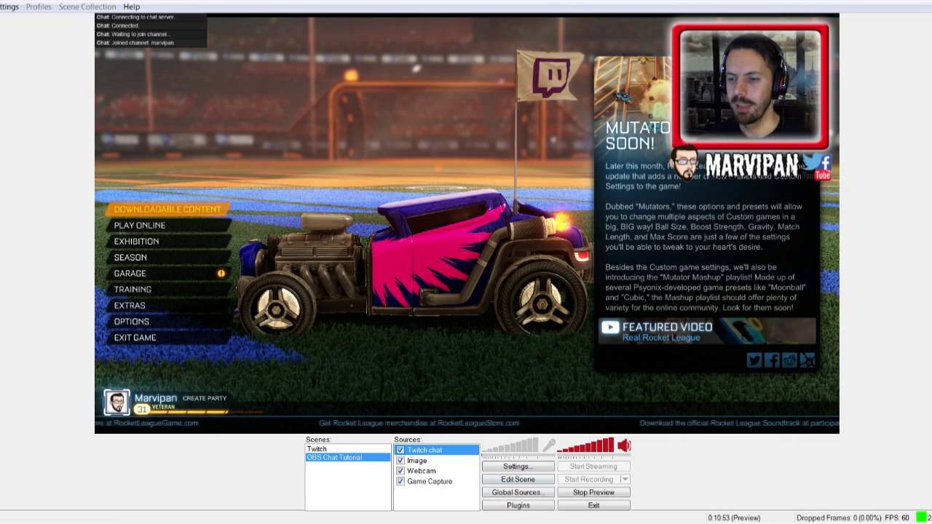
Step: Enable scene editing, move the Twitch chat overlay under the webcam and enlarge it to roughly the webcam frame's width
{"action": "left_click", "coordinate": [518, 479]}
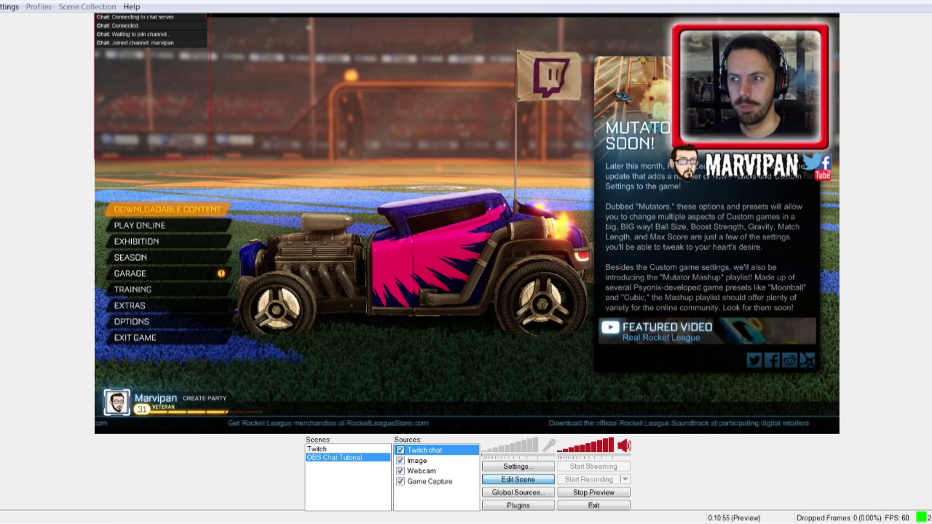
{"action": "left_click_drag", "start_coordinate": [149, 29], "coordinate": [722, 152]}
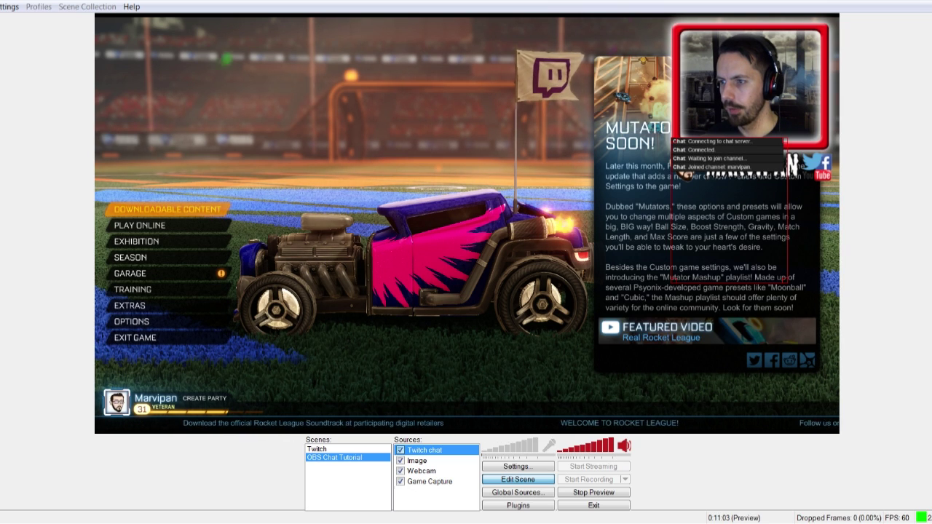
{"action": "left_click_drag", "start_coordinate": [786, 284], "coordinate": [838, 348]}
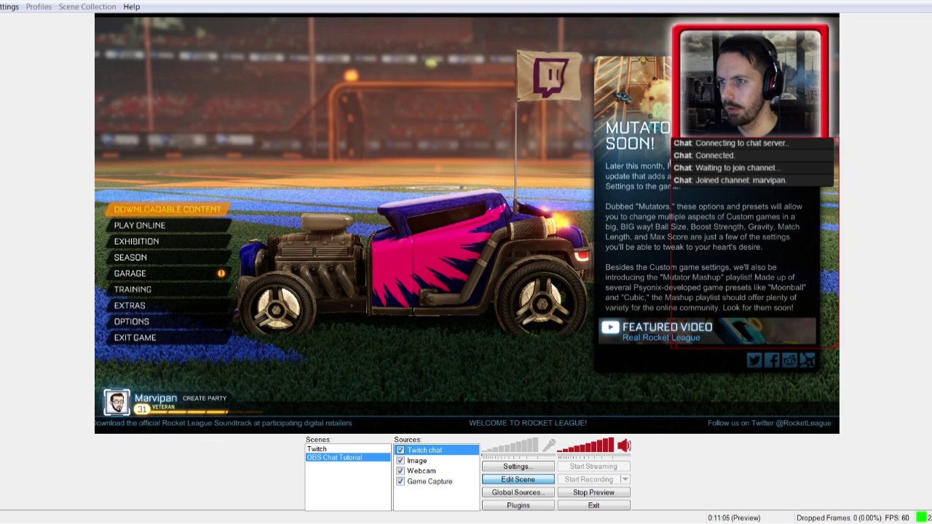
Step: Nudge the Twitch chat overlay slightly left and down until it sits just below the channel name banner under the webcam
{"action": "key", "text": "Left"}
{"action": "key", "text": "Left"}
{"action": "key", "text": "Left"}
{"action": "key", "text": "Left"}
{"action": "key", "text": "Left"}
{"action": "key", "text": "Left"}
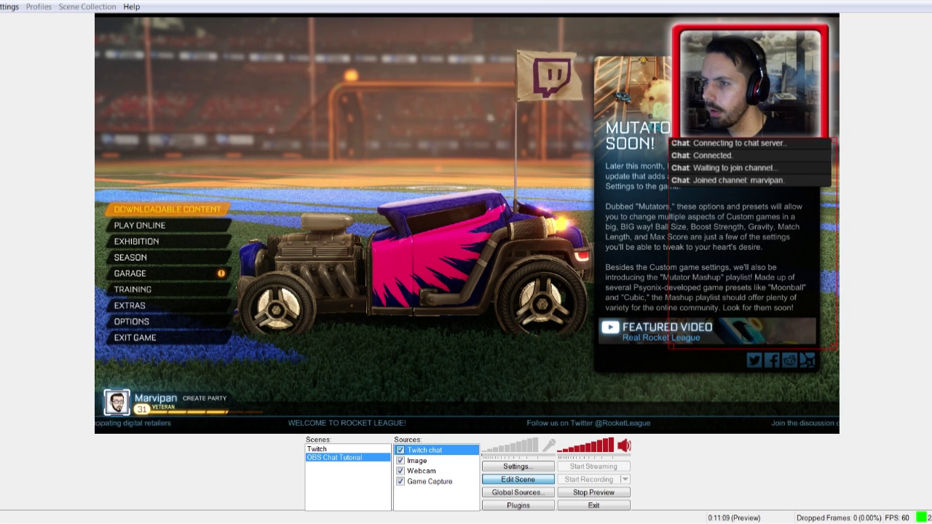
{"action": "key", "text": "Down"}
{"action": "key", "text": "Down"}
{"action": "key", "text": "Down"}
{"action": "key", "text": "Down"}
{"action": "key", "text": "Down"}
{"action": "key", "text": "Down"}
{"action": "key", "text": "Down"}
{"action": "key", "text": "Down"}
{"action": "key", "text": "Down"}
{"action": "key", "text": "Down"}
{"action": "key", "text": "Down"}
{"action": "key", "text": "Down"}
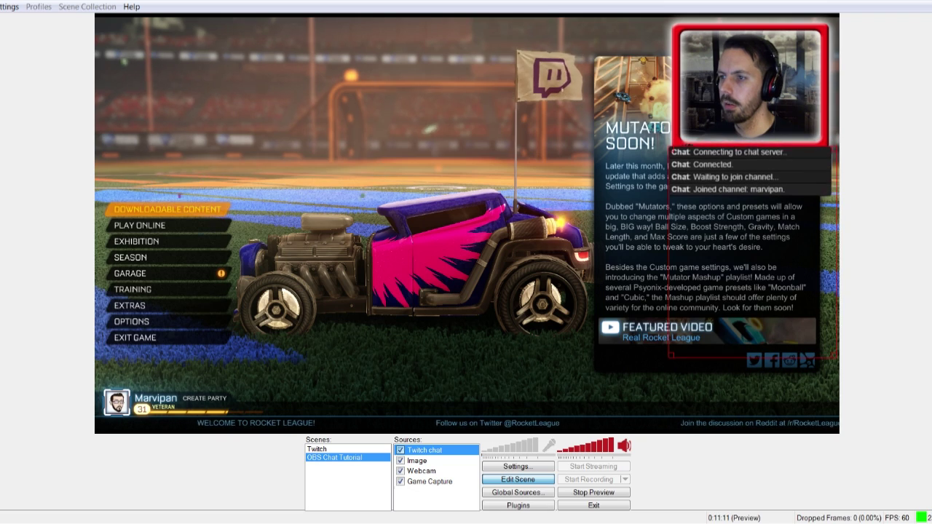
{"action": "key", "text": "Down"}
{"action": "key", "text": "Down"}
{"action": "key", "text": "Down"}
{"action": "key", "text": "Down"}
{"action": "key", "text": "Down"}
{"action": "key", "text": "Down"}
{"action": "key", "text": "Down"}
{"action": "key", "text": "Down"}
{"action": "key", "text": "Down"}
{"action": "key", "text": "Down"}
{"action": "key", "text": "Down"}
{"action": "key", "text": "Down"}
{"action": "key", "text": "Down"}
{"action": "key", "text": "Down"}
{"action": "key", "text": "Down"}
{"action": "key", "text": "Down"}
{"action": "key", "text": "Down"}
{"action": "key", "text": "Down"}
{"action": "key", "text": "Down"}
{"action": "key", "text": "Down"}
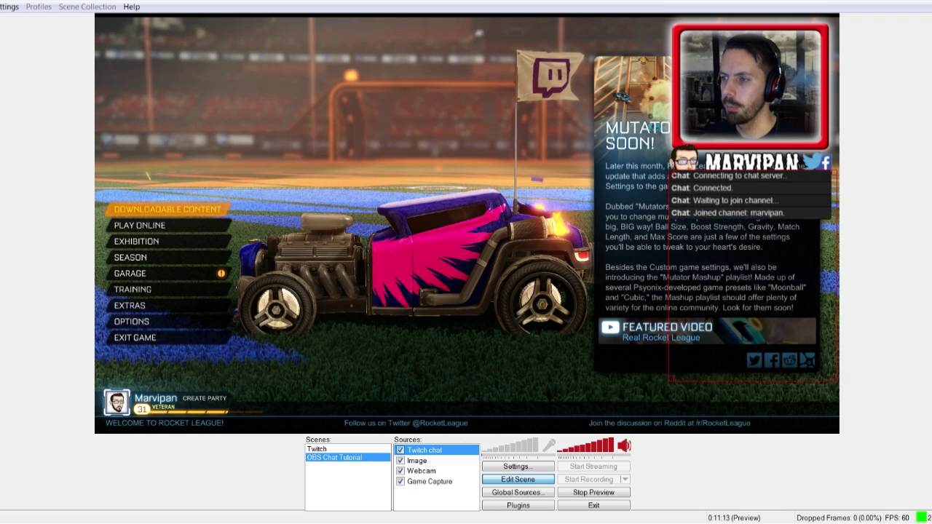
{"action": "key", "text": "Down"}
{"action": "key", "text": "Down"}
{"action": "key", "text": "Down"}
{"action": "key", "text": "Down"}
{"action": "key", "text": "Down"}
{"action": "key", "text": "Down"}
{"action": "key", "text": "Down"}
{"action": "key", "text": "Down"}
{"action": "key", "text": "Down"}
{"action": "key", "text": "Down"}
{"action": "key", "text": "Down"}
{"action": "key", "text": "Down"}
{"action": "key", "text": "Down"}
{"action": "key", "text": "Down"}
{"action": "key", "text": "Down"}
{"action": "key", "text": "Down"}
{"action": "key", "text": "Down"}
{"action": "key", "text": "Down"}
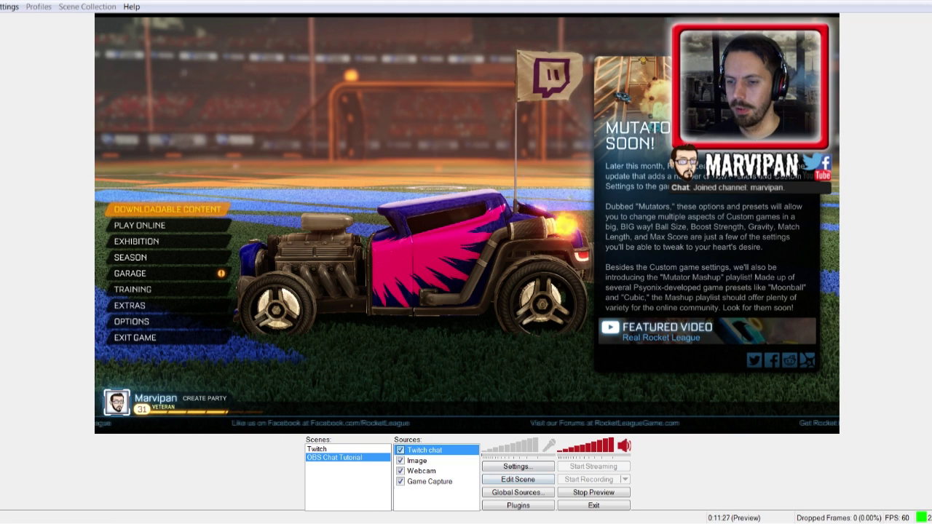
Step: Reload the Twitch chat source by hiding and showing it, and check the width and height in its browser configuration
{"action": "left_click", "coordinate": [400, 449]}
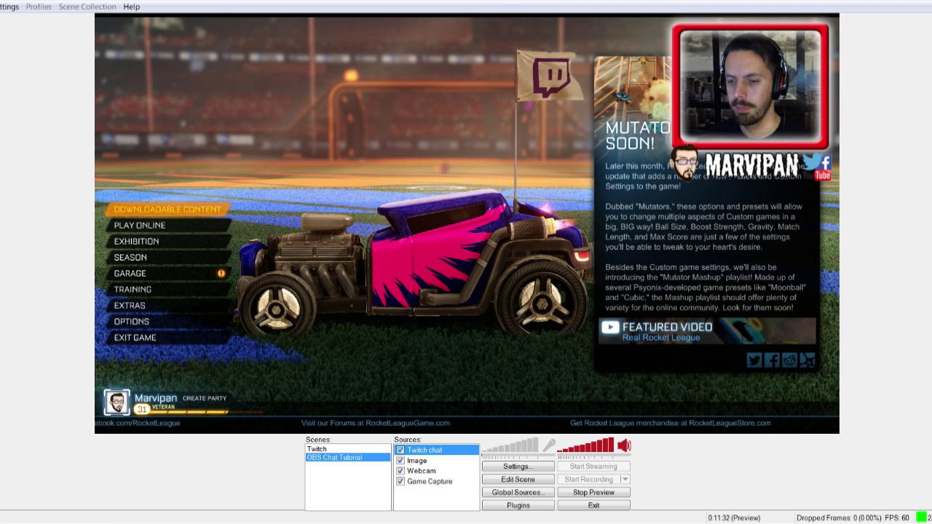
{"action": "key", "text": "space"}
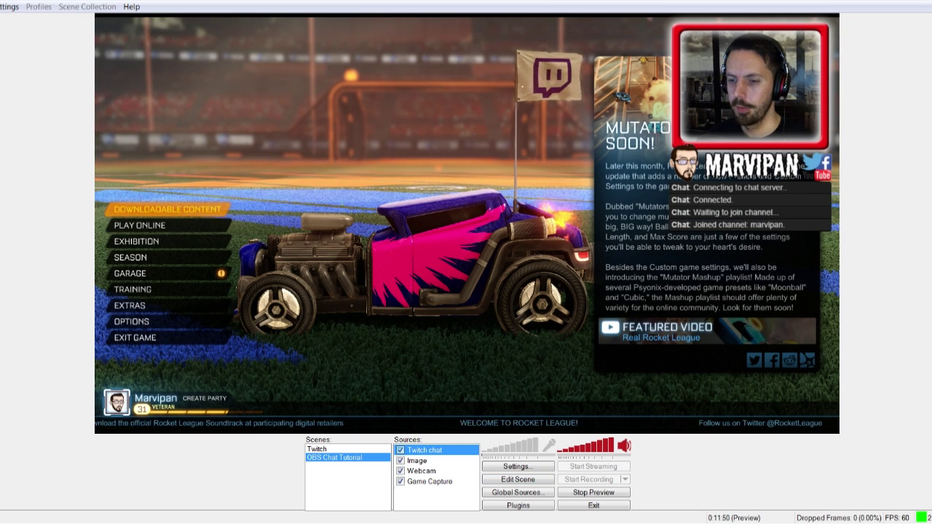
{"action": "right_click", "coordinate": [427, 449]}
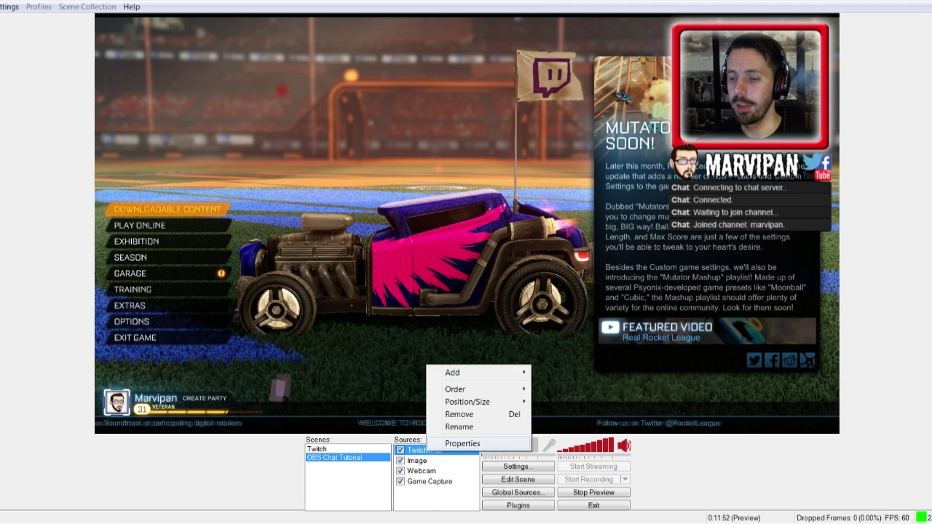
{"action": "left_click", "coordinate": [463, 443]}
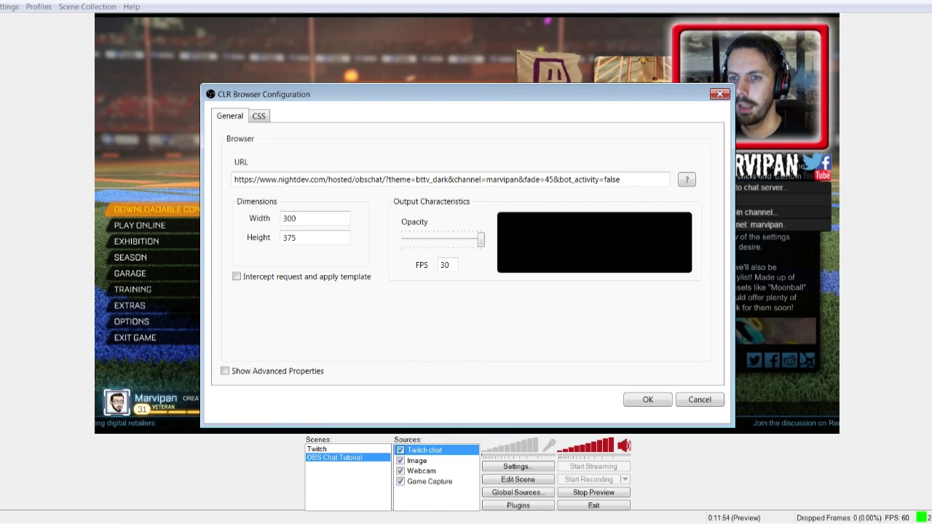
{"action": "left_click", "coordinate": [314, 218]}
{"action": "key", "text": "Tab"}
{"action": "key", "text": "shift+Tab"}
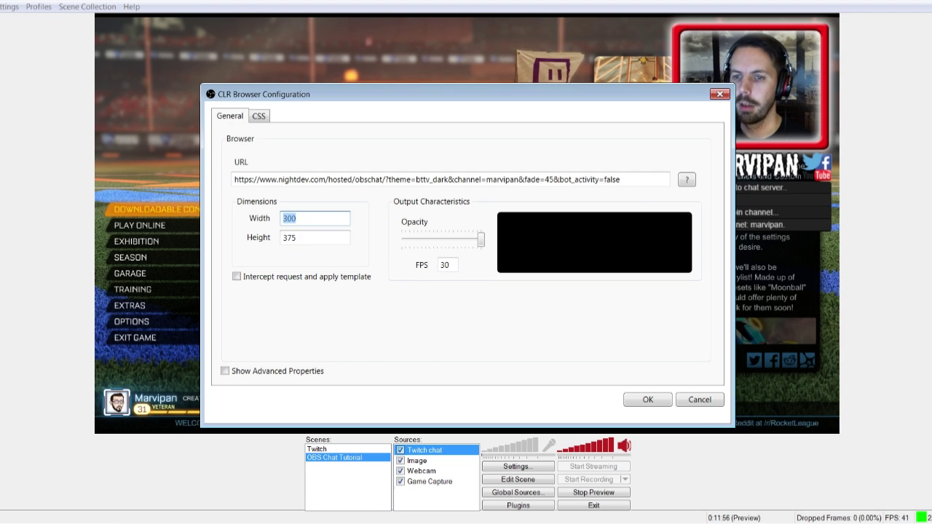
{"action": "key", "text": "Tab"}
{"action": "left_click", "coordinate": [647, 399]}
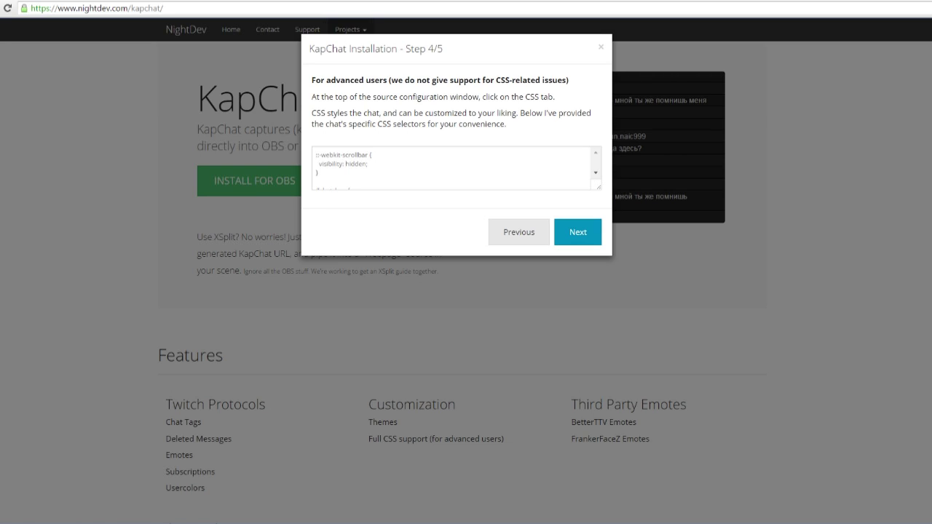
Step: Switch to the KapChat page and examine the CSS selectors offered for customizing the chat in installation step 4/5
{"action": "left_click_drag", "start_coordinate": [315, 153], "coordinate": [518, 232]}
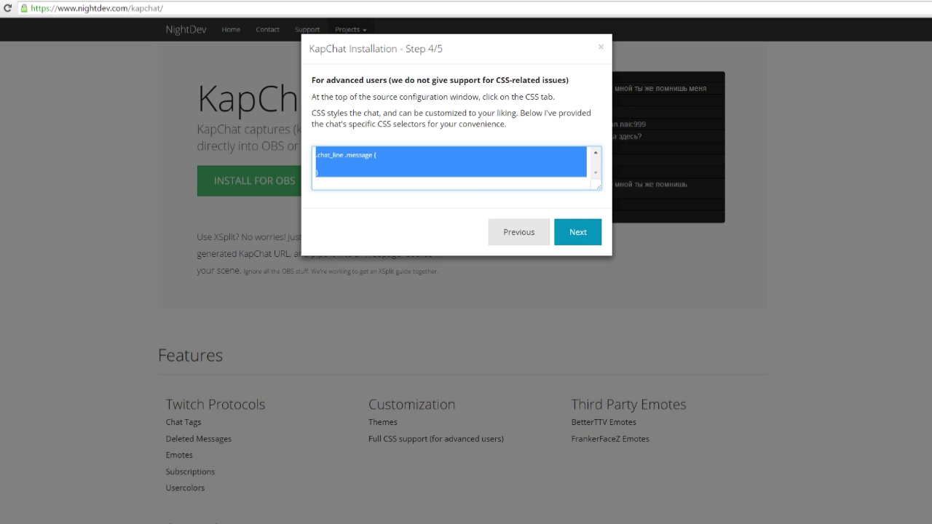
{"action": "left_click", "coordinate": [571, 203]}
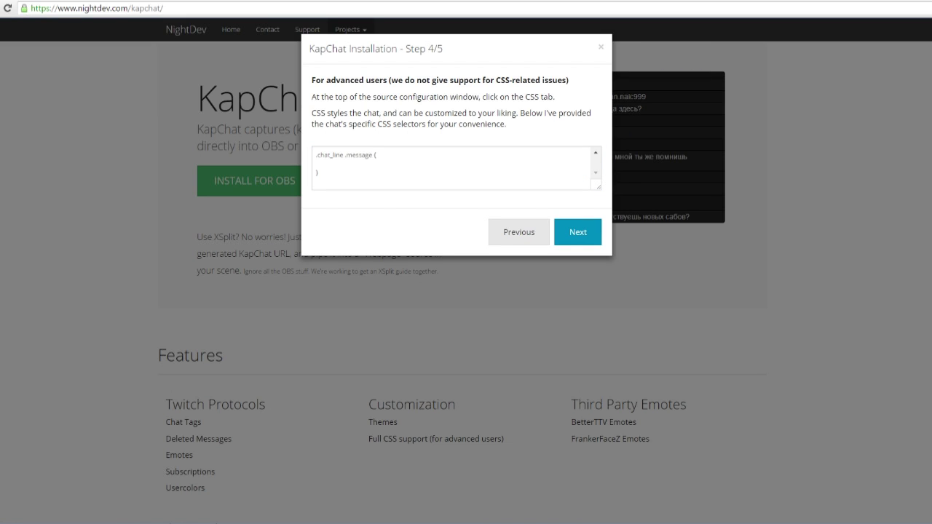
{"action": "left_click_drag", "start_coordinate": [506, 125], "coordinate": [294, 115]}
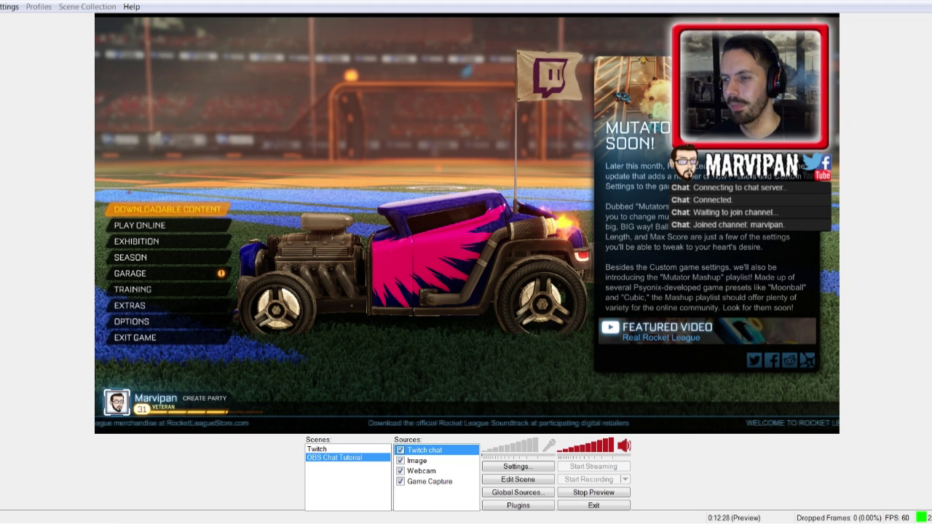
Step: Switch to OBS, enable scene editing and review the source types that can be added to the OBS Chat Tutorial scene
{"action": "left_click", "coordinate": [517, 480]}
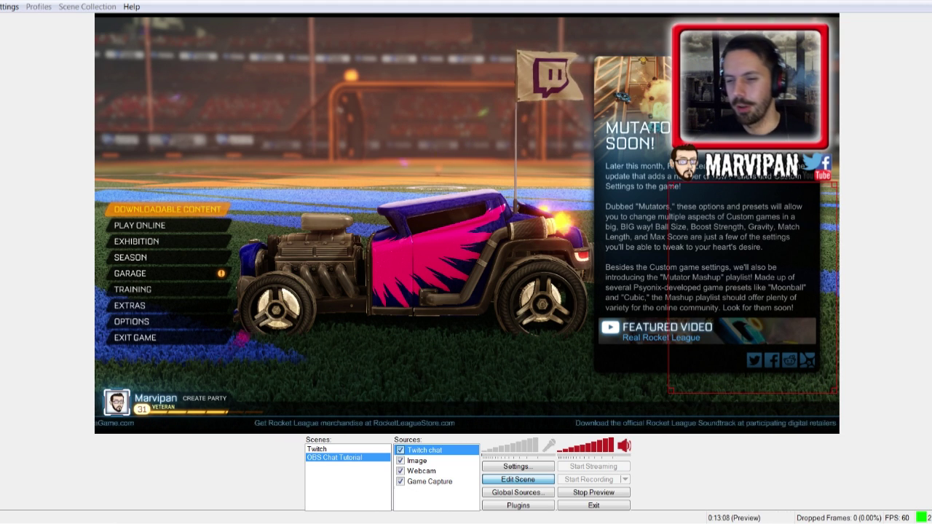
{"action": "right_click", "coordinate": [433, 505]}
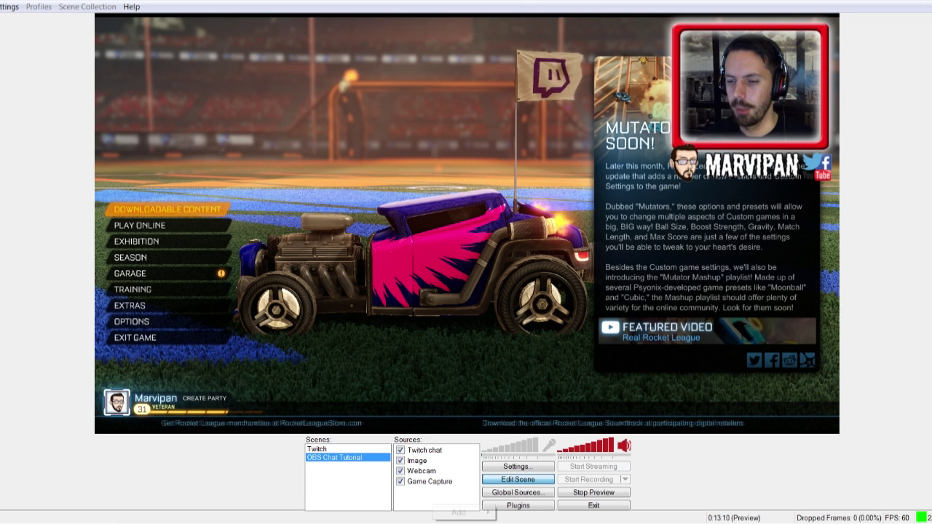
{"action": "mouse_move", "coordinate": [466, 512]}
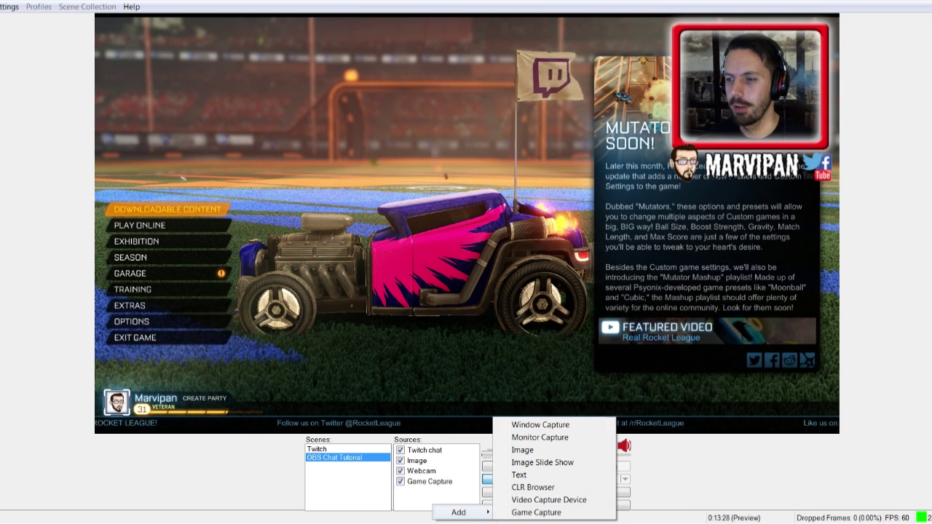
{"action": "key", "text": "Escape"}
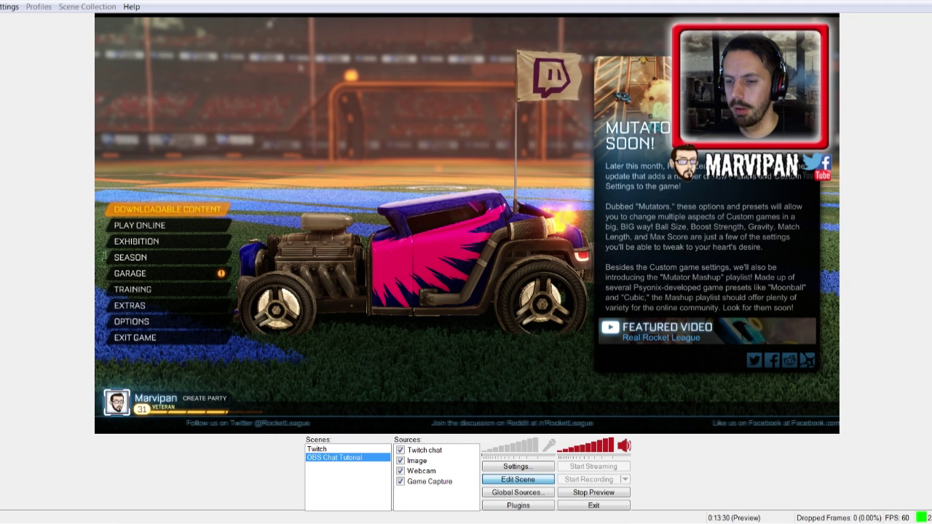